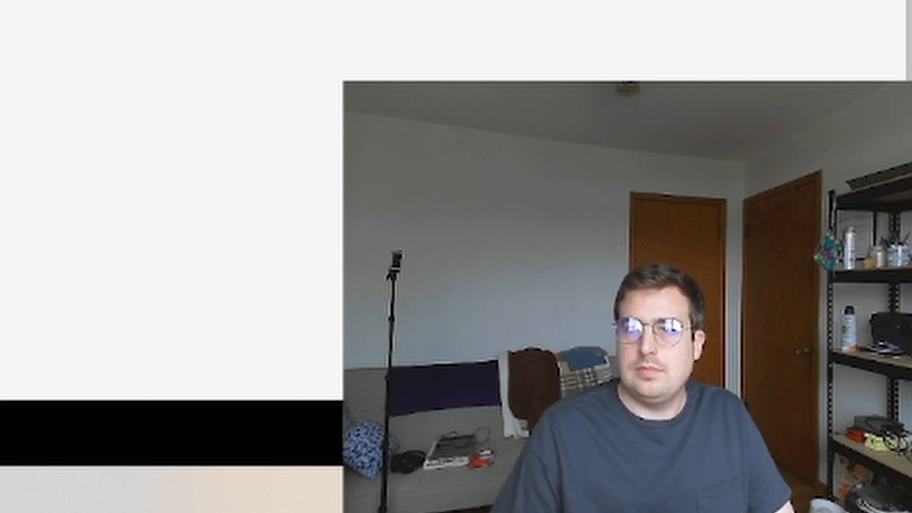
# Switch to Blender and set the scene's render engine to Cycles.
pyautogui.hotkey('alt', 'Tab')
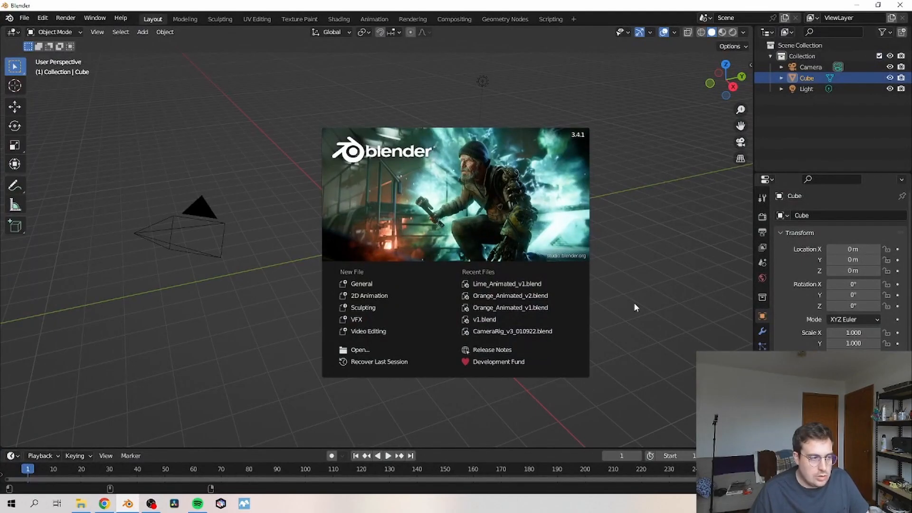
pyautogui.click(634, 302)
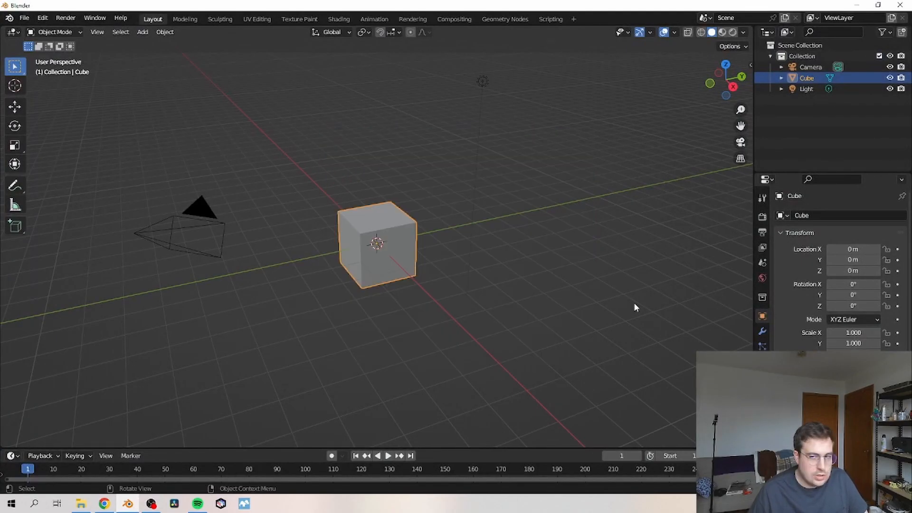
pyautogui.click(763, 217)
pyautogui.click(850, 216)
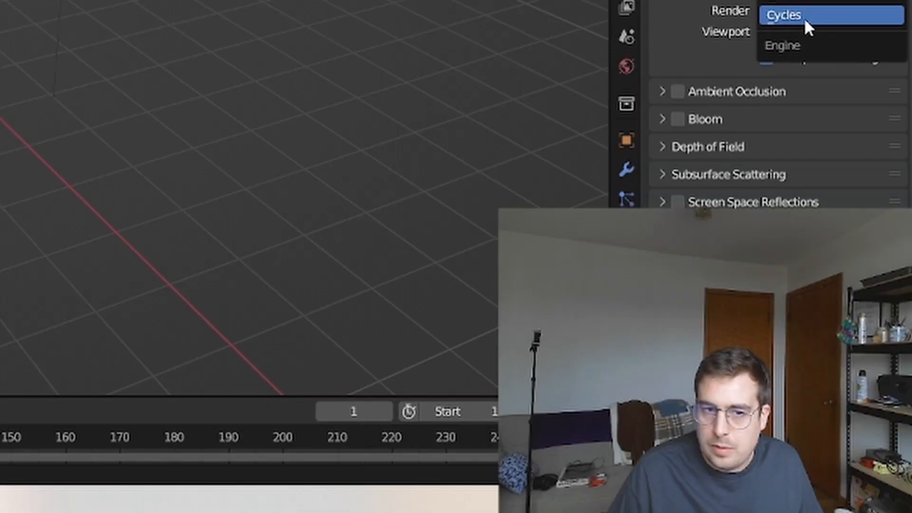
pyautogui.click(805, 16)
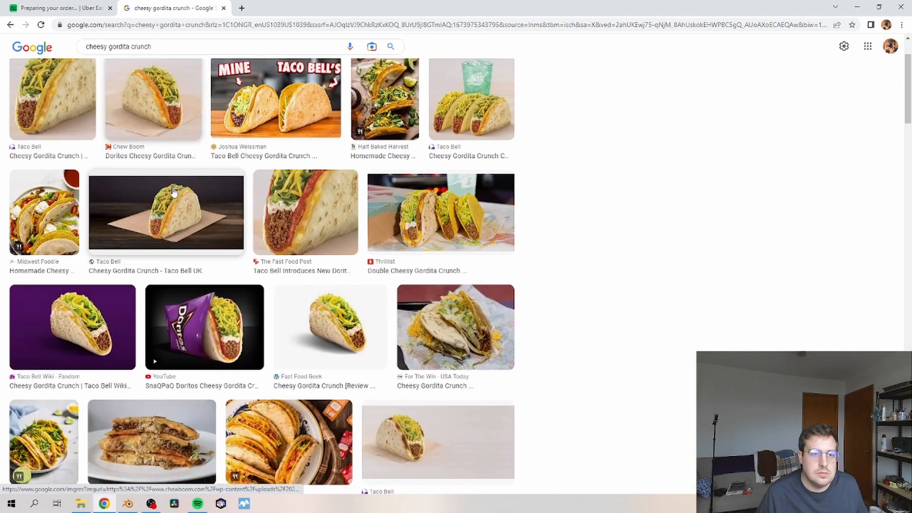
# Open the Chew Boom Doritos Cheesy Gordita Crunch photo from the image results and place it on the second monitor as reference.
pyautogui.click(159, 124)
pyautogui.moveTo(743, 204); pyautogui.dragTo(0, 304)
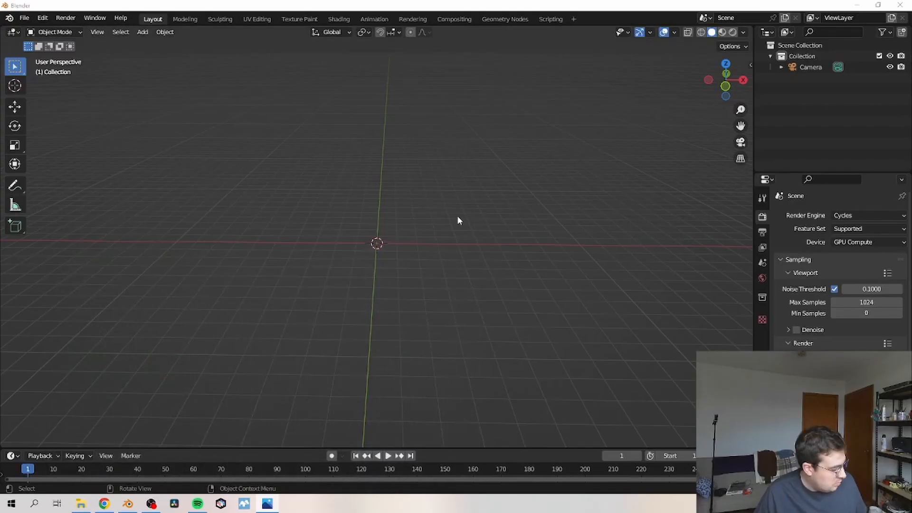
# Add a Bézier circle, raise two opposite control points along Z and scale them along X to form a folded taco outline.
pyautogui.hotkey('shift', 'a')
pyautogui.moveTo(380, 254)
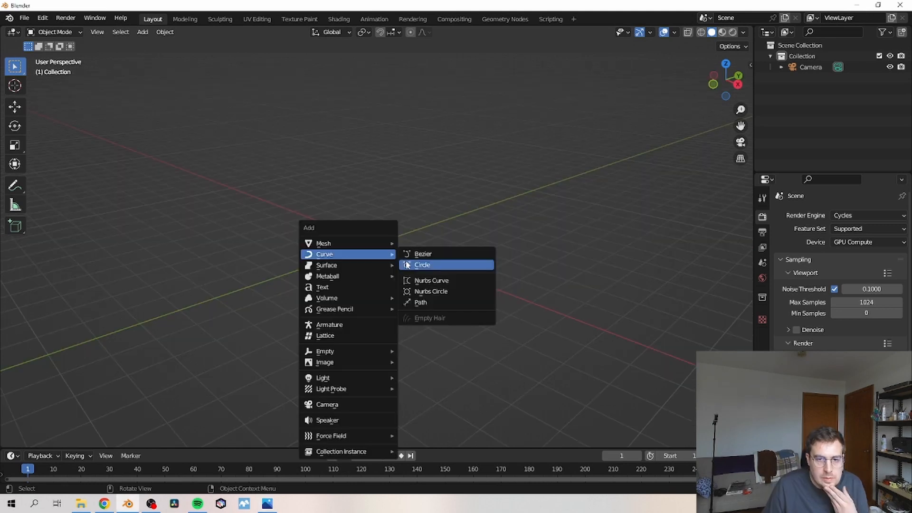
pyautogui.click(406, 262)
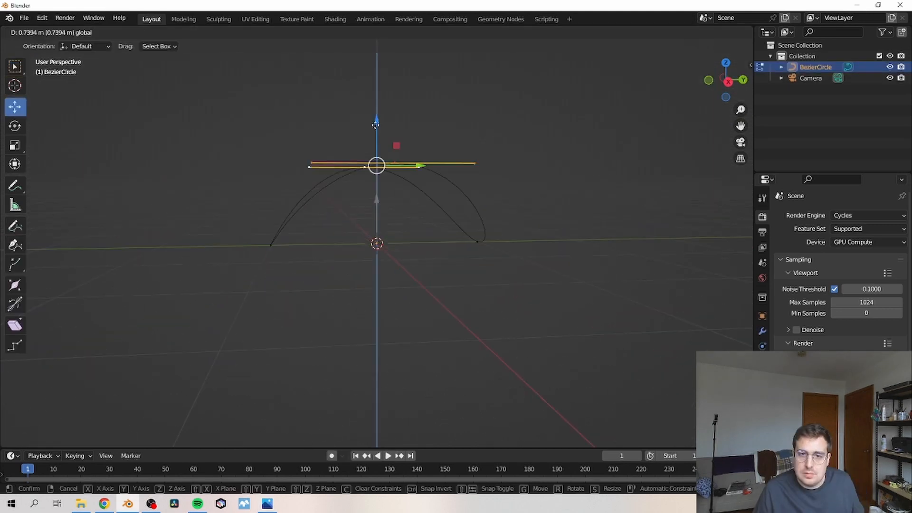
pyautogui.moveTo(386, 138)
pyautogui.mouseDown()
pyautogui.moveTo(386, 121)
pyautogui.moveTo(386, 132)
pyautogui.mouseUp()
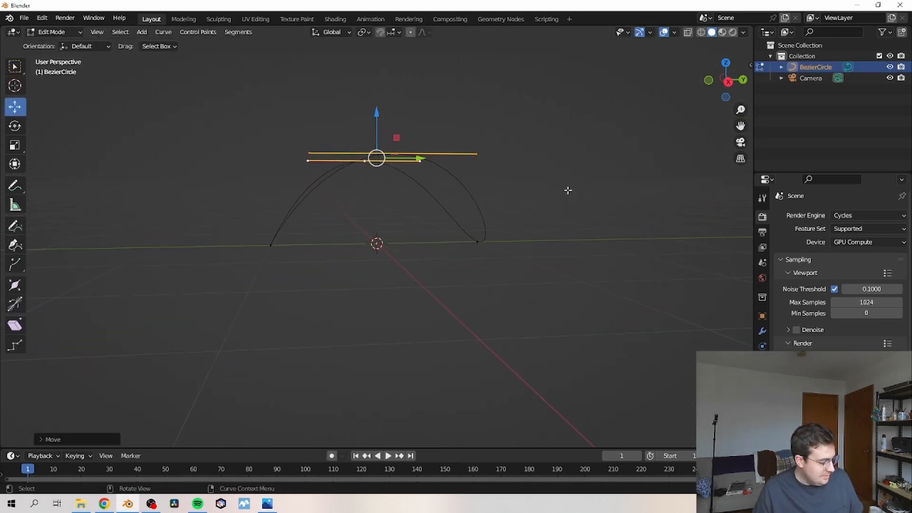
pyautogui.press('s')
pyautogui.press('x')
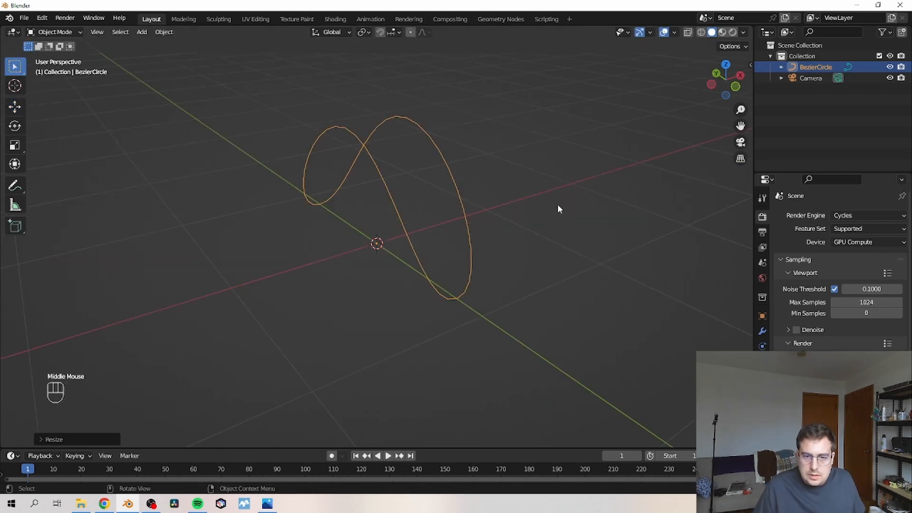
# Convert the folded Bézier circle from a curve to a mesh.
pyautogui.press('Tab')
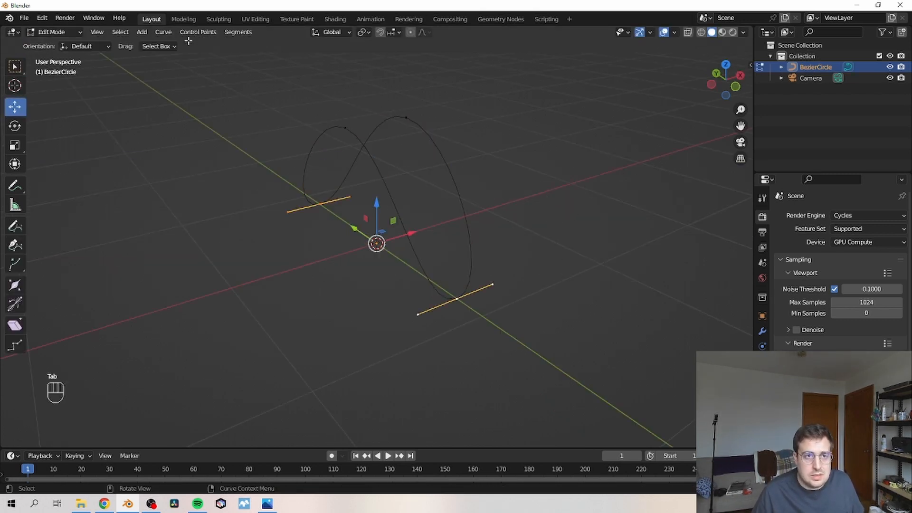
pyautogui.click(212, 32)
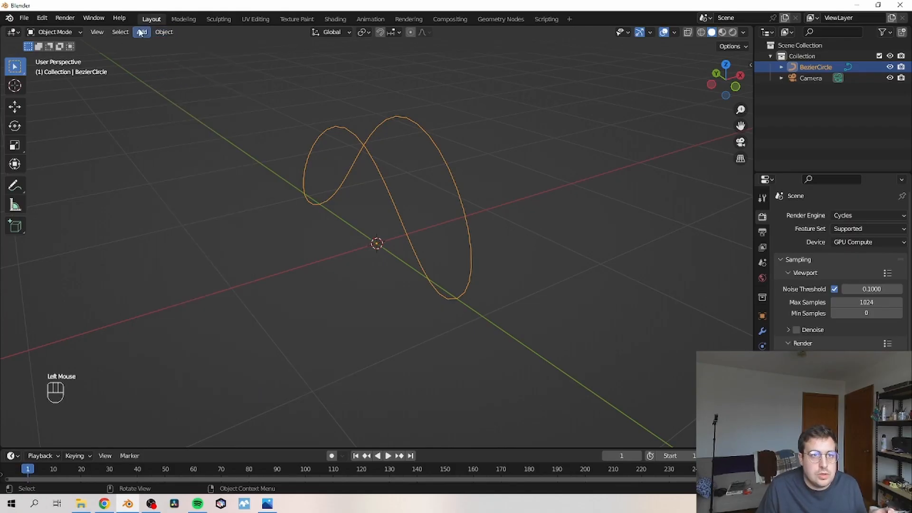
pyautogui.click(172, 33)
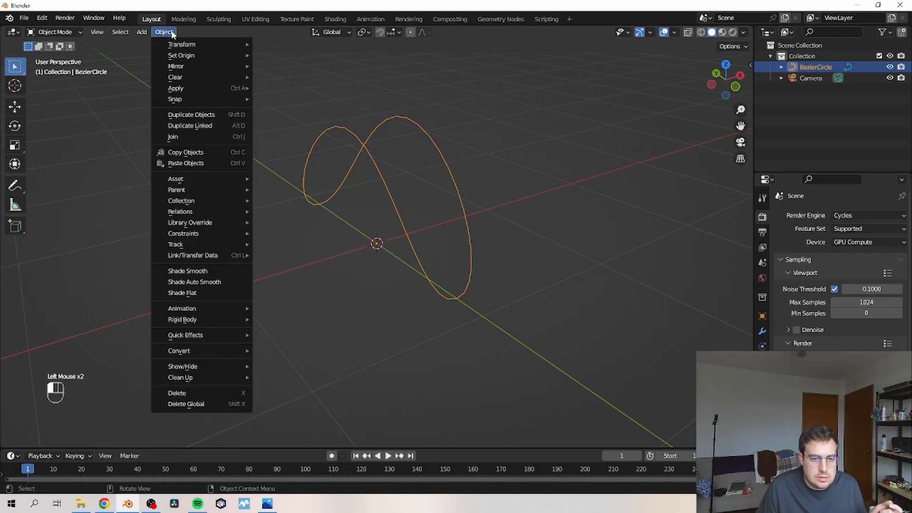
pyautogui.moveTo(234, 352)
pyautogui.click(324, 366)
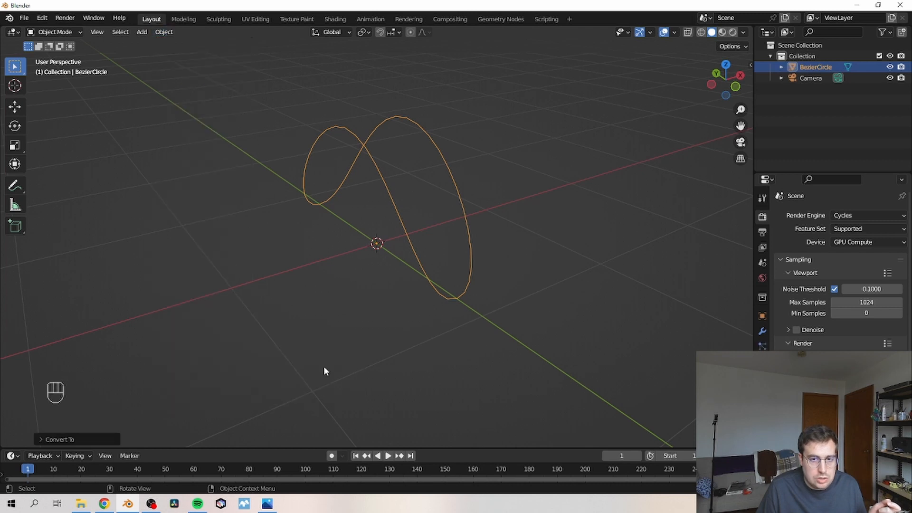
# Fill the folded outline with a face across all its vertices.
pyautogui.press('Tab')
pyautogui.press('a')
pyautogui.press('f')
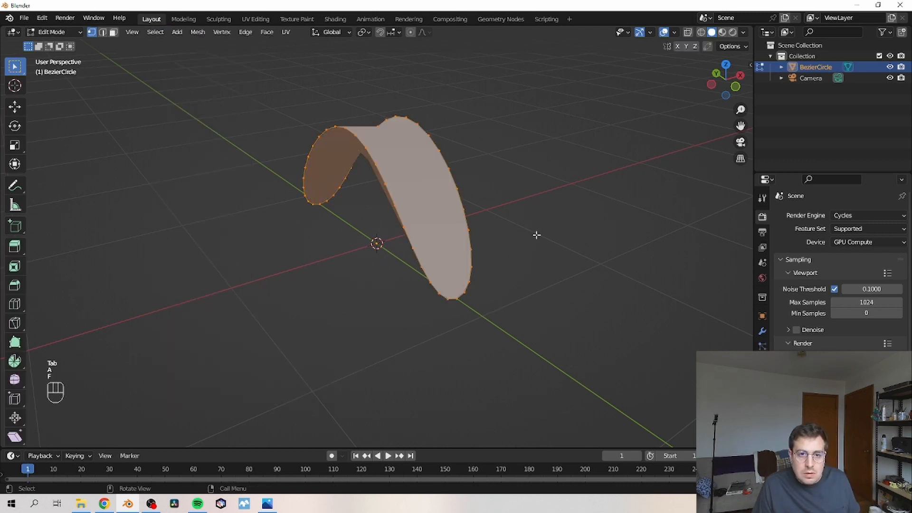
pyautogui.moveTo(537, 235); pyautogui.dragTo(378, 277, button='middle')
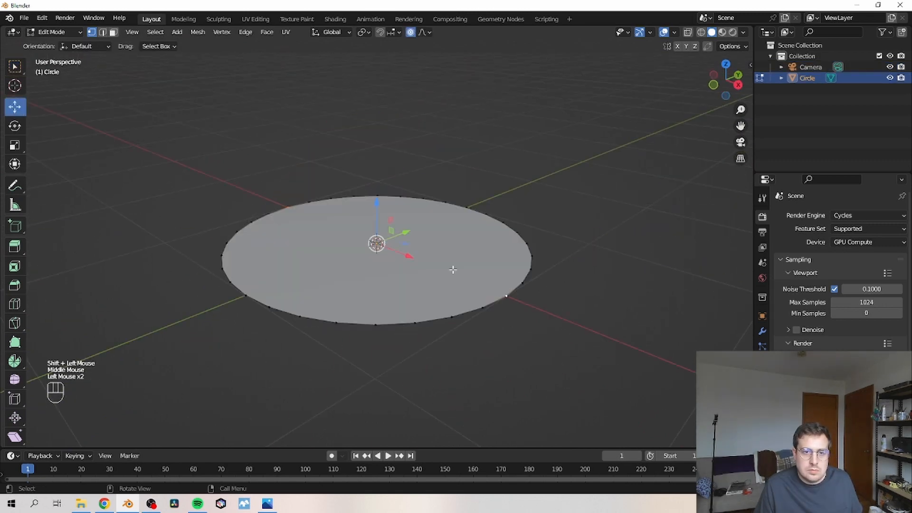
# Try raising two opposite vertices of the filled circle along Z with proportional editing, and delete the circle.
pyautogui.moveTo(378, 202); pyautogui.dragTo(369, 77)
pyautogui.moveTo(370, 76); pyautogui.dragTo(557, 181, button='middle')
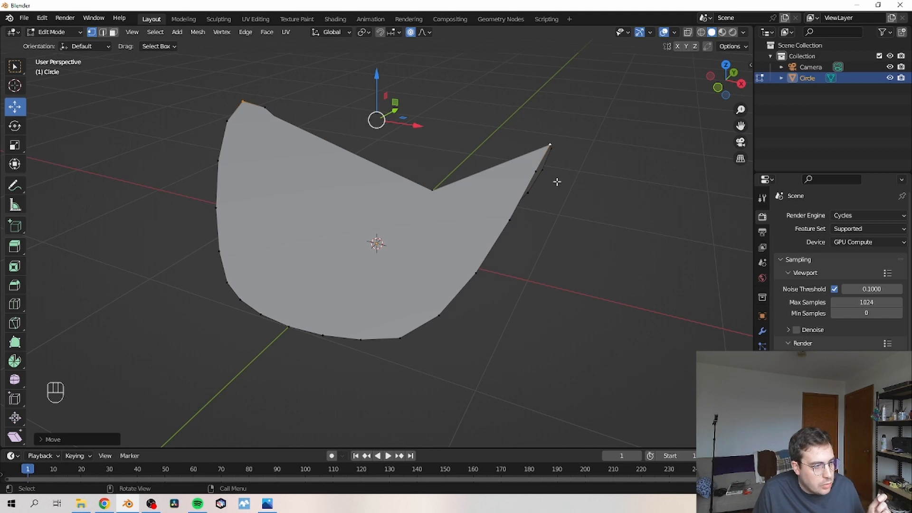
pyautogui.press('Tab')
pyautogui.press('x')
pyautogui.click(490, 152)
# Add a mesh cylinder as the new base for the taco shell.
pyautogui.hotkey('shift', 'a')
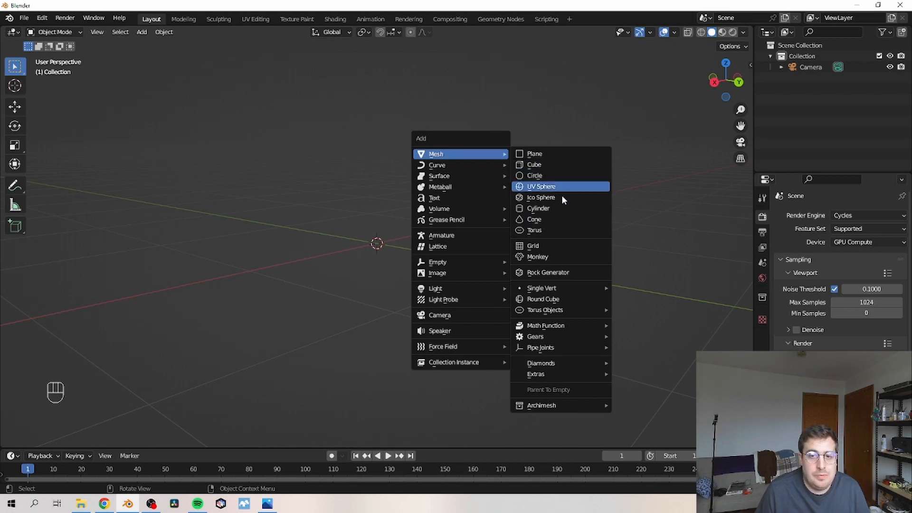
pyautogui.click(566, 208)
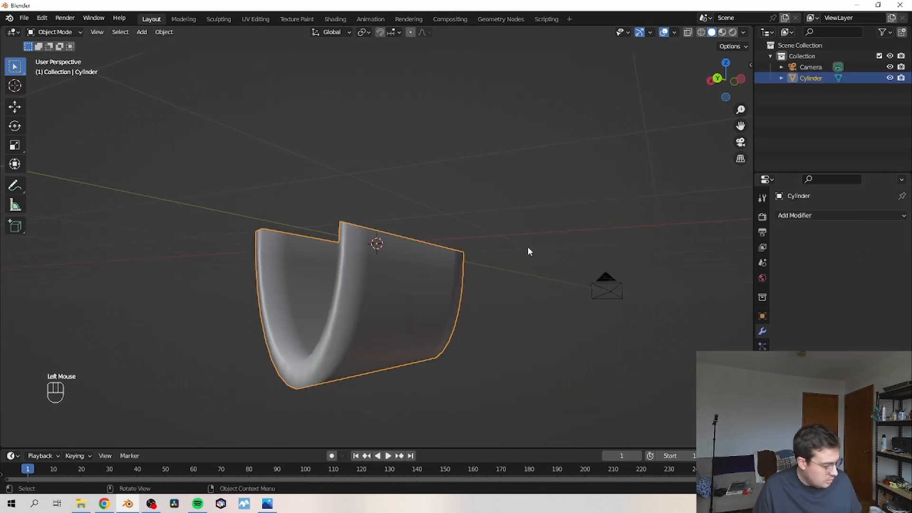
# Select all faces of the U-shaped cylinder shell and bevel its edges.
pyautogui.press('Tab')
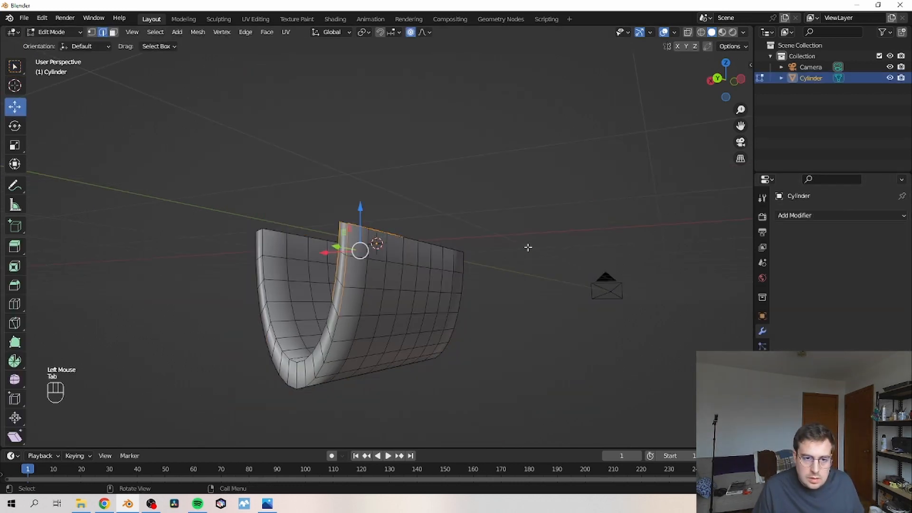
pyautogui.moveTo(527, 249); pyautogui.dragTo(513, 265, button='middle')
pyautogui.press('a')
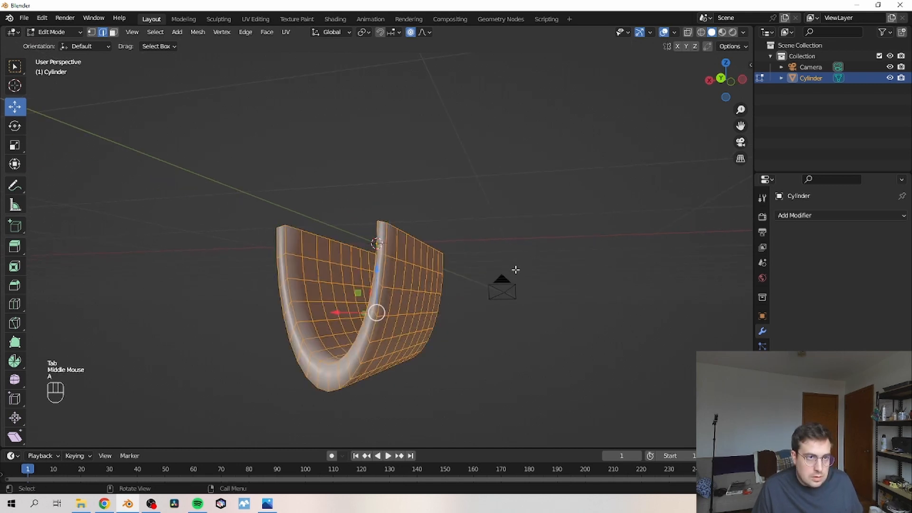
pyautogui.click(114, 33)
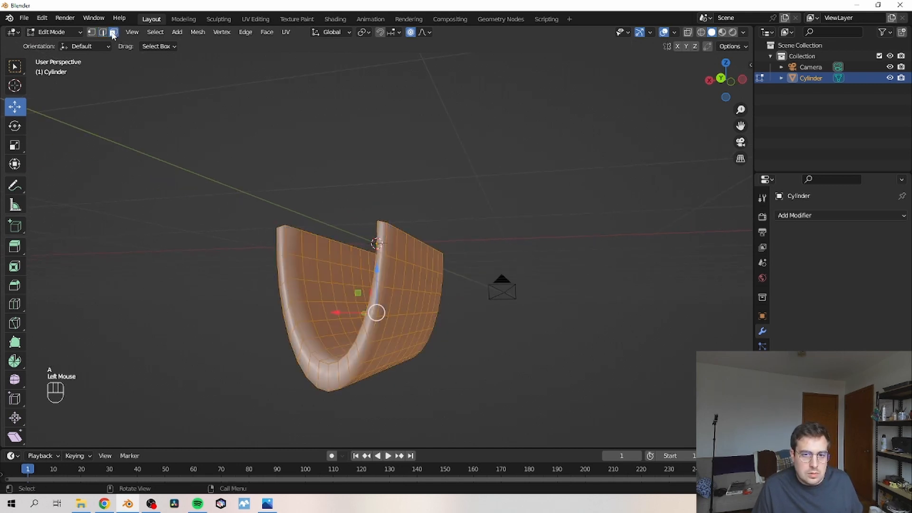
pyautogui.hotkey('ctrl', 'b')
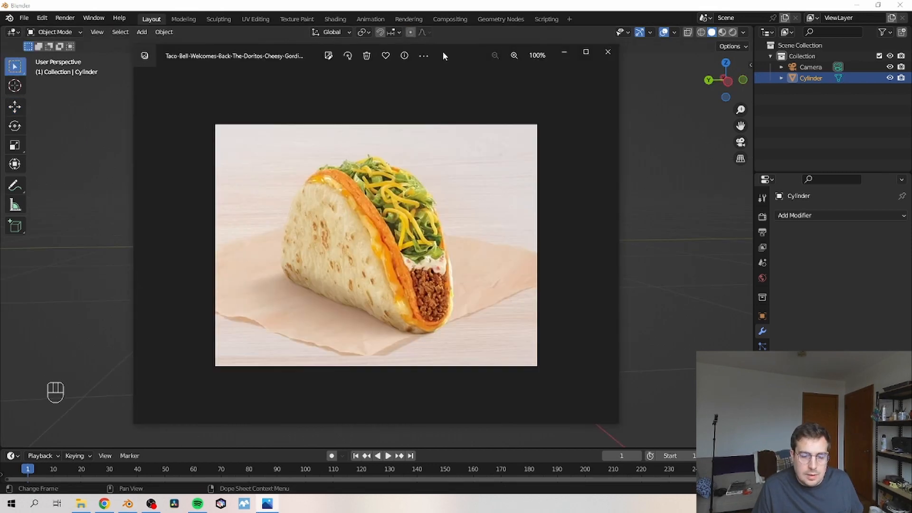
# Move the taco reference photo off the modelling area and hide the beveled cylinder shell.
pyautogui.moveTo(442, 51); pyautogui.dragTo(1, 85)
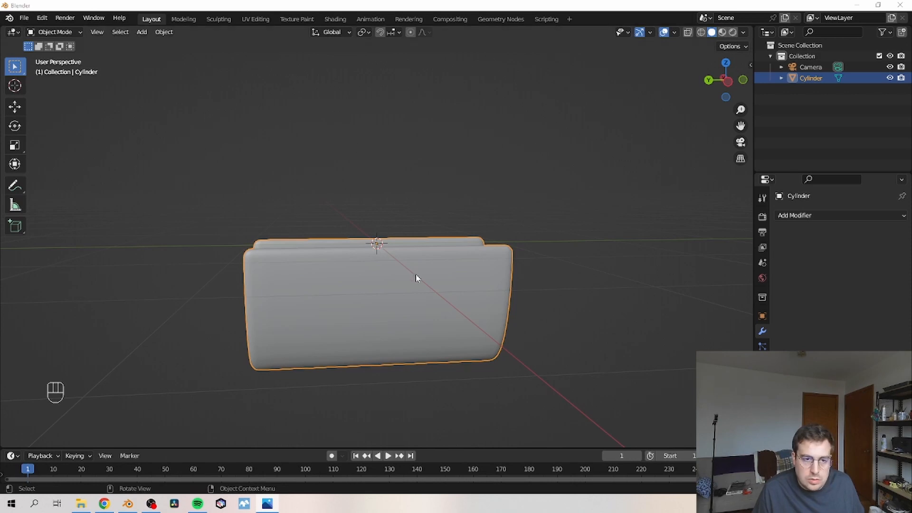
pyautogui.click(399, 277)
pyautogui.press('Tab')
pyautogui.moveTo(399, 275); pyautogui.dragTo(491, 267, button='middle')
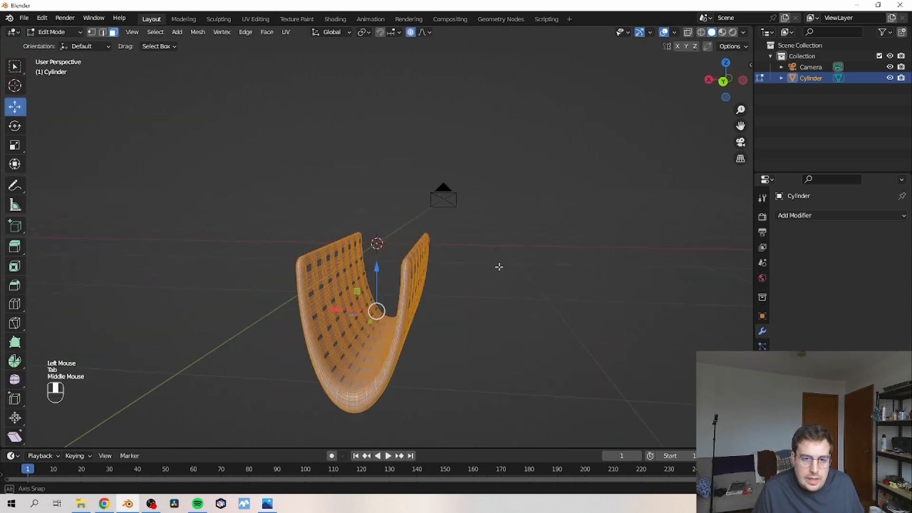
pyautogui.press('Tab')
pyautogui.press('h')
# Add a mesh circle and open it for vertex editing in the top view.
pyautogui.hotkey('shift', 'a')
pyautogui.click(457, 250)
pyautogui.press('Tab')
pyautogui.press('KP_7')
pyautogui.press('Tab')
pyautogui.press('Tab')
pyautogui.click(93, 31)
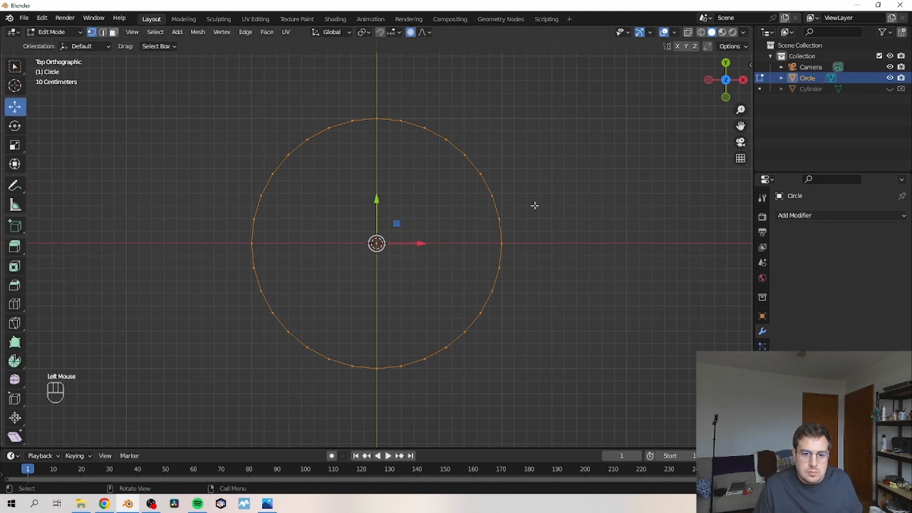
# Delete the vertices of the circle's half on the positive X side.
pyautogui.hotkey('alt', 'a')
pyautogui.press('b')
pyautogui.moveTo(539, 386); pyautogui.dragTo(382, 94)
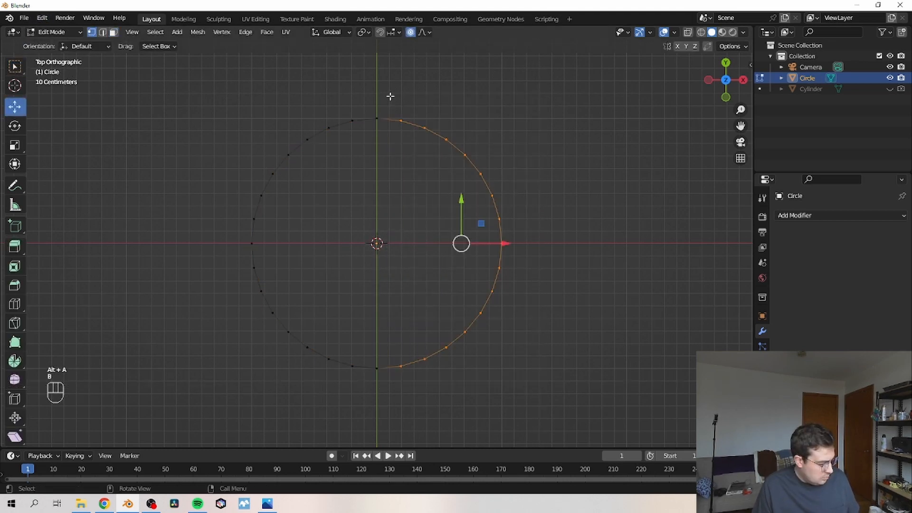
pyautogui.press('x')
pyautogui.click(386, 87)
# Connect the two open end vertices with a straight edge and fill the half circle with a face.
pyautogui.click(378, 119)
pyautogui.keyDown('shift'); pyautogui.click(376, 368); pyautogui.keyUp('shift')
pyautogui.press('f')
pyautogui.press('a')
pyautogui.press('f')
pyautogui.press('Tab')
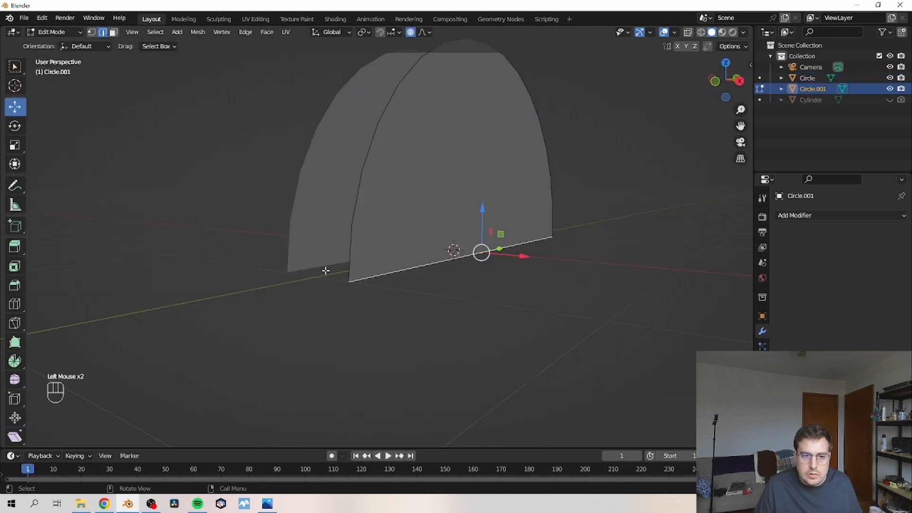
# Try to select the straight bottom edges of both upright half-circle panels together.
pyautogui.moveTo(325, 274); pyautogui.dragTo(349, 279, button='middle')
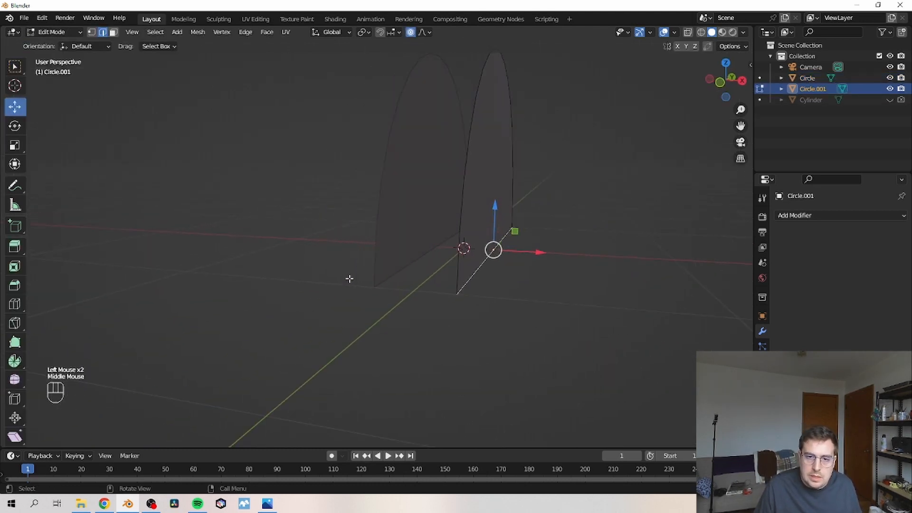
pyautogui.keyDown('shift'); pyautogui.click(440, 244); pyautogui.keyUp('shift')
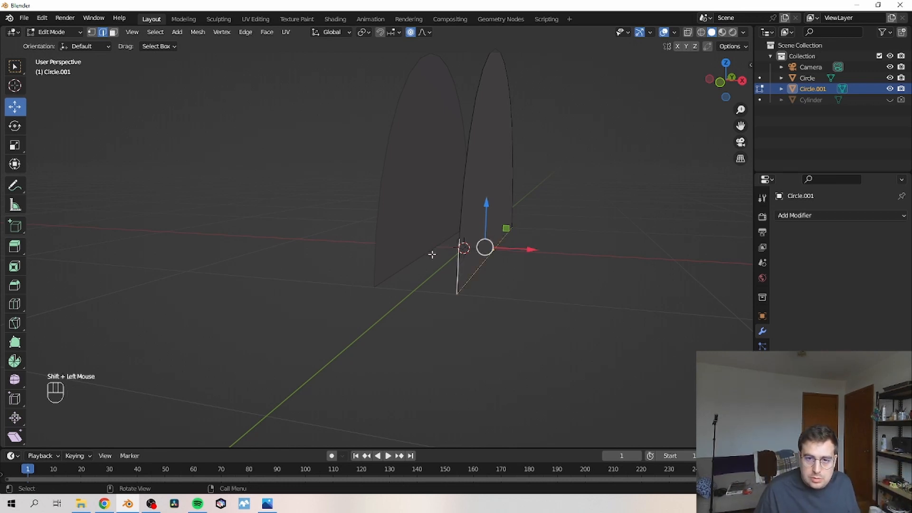
pyautogui.click(486, 259)
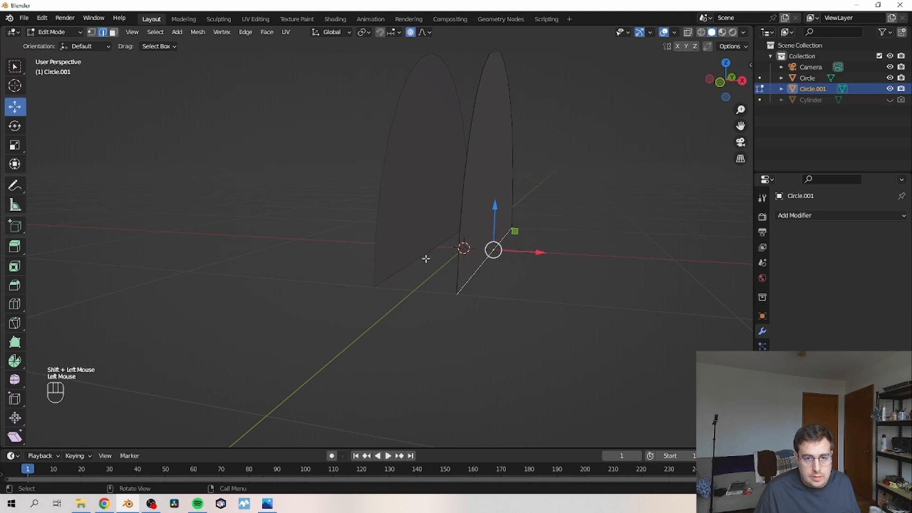
pyautogui.moveTo(403, 272); pyautogui.dragTo(424, 278, button='middle')
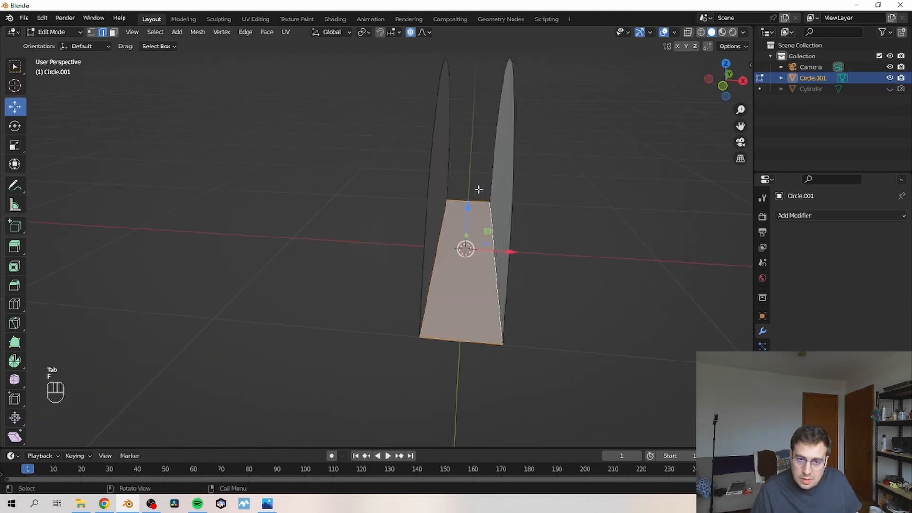
# Try beveling the taco's bottom fold edges with 5 segments and a width of about 0.125 m, and undo the bevel.
pyautogui.moveTo(514, 264); pyautogui.dragTo(329, 272, button='middle')
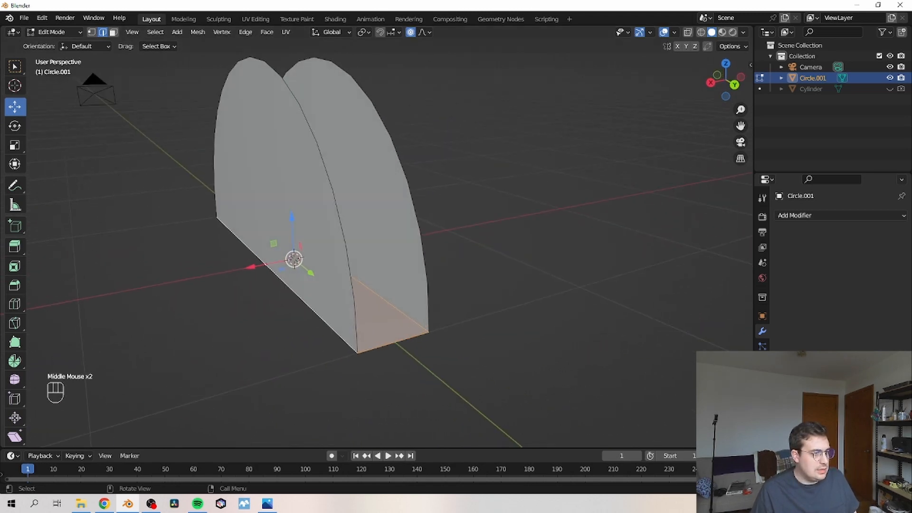
pyautogui.moveTo(285, 185); pyautogui.dragTo(258, 187, button='middle')
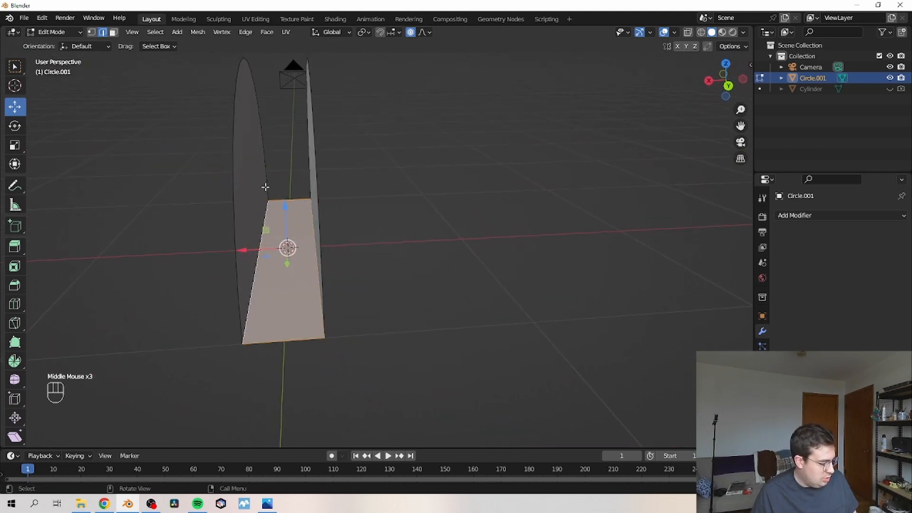
pyautogui.hotkey('ctrl', 'b')
pyautogui.scroll(4, 418, 191)
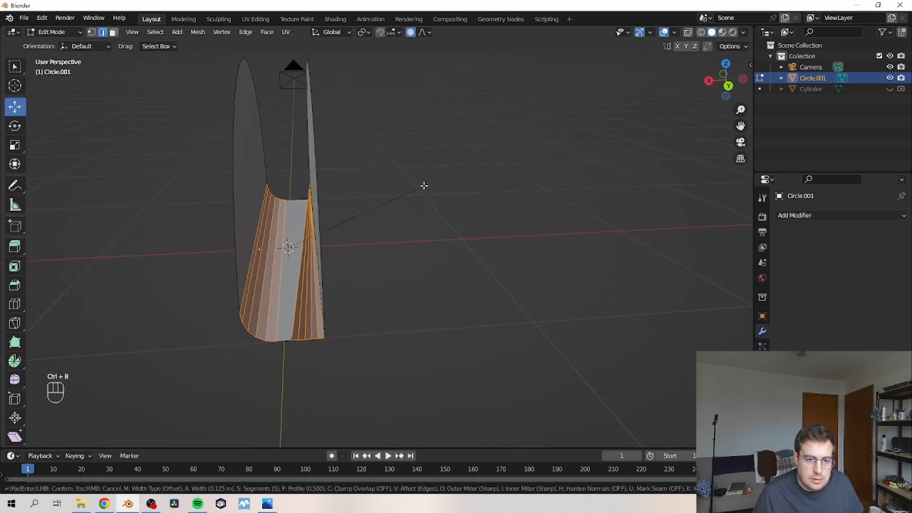
pyautogui.moveTo(420, 189); pyautogui.dragTo(434, 181, button='middle')
pyautogui.hotkey('ctrl', 'z')
# Bevel the taco's bottom fold edges with 5 segments and a width of about 0.08 m.
pyautogui.moveTo(397, 232); pyautogui.dragTo(581, 237, button='middle')
pyautogui.hotkey('ctrl', 'b')
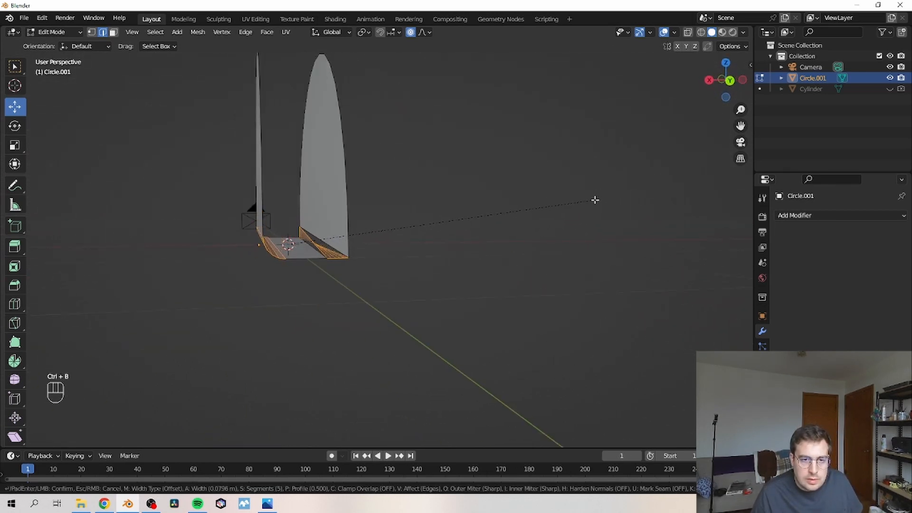
pyautogui.click(573, 210)
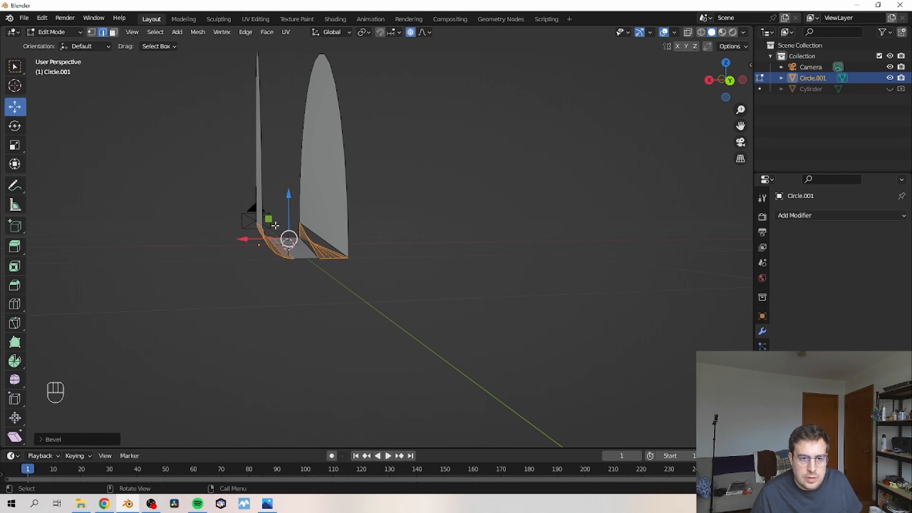
pyautogui.moveTo(411, 247); pyautogui.dragTo(403, 275, button='middle')
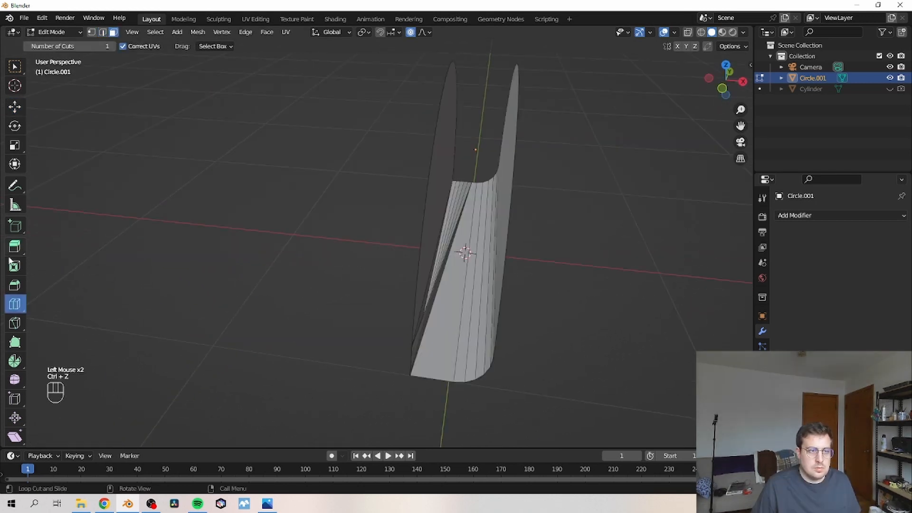
# Delete the malformed faces on the badly beveled side, keeping only the cleanly rounded half of the shell.
pyautogui.click(15, 67)
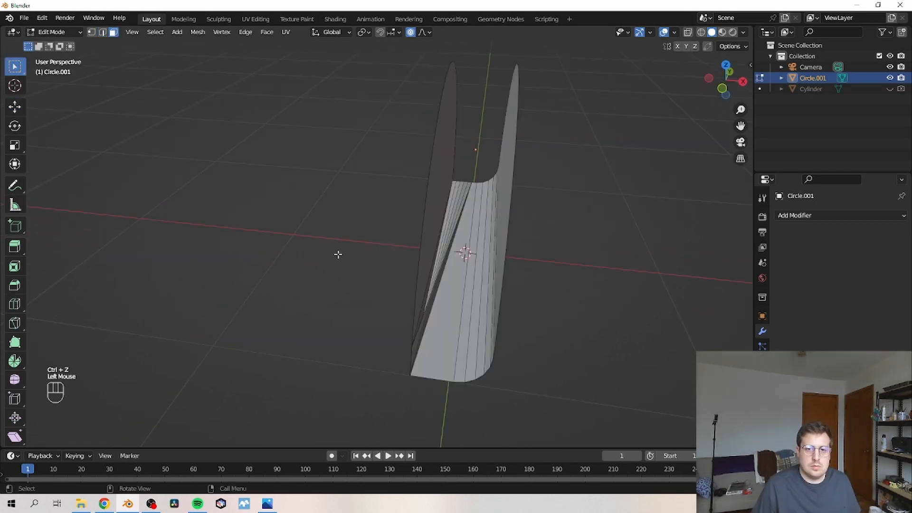
pyautogui.click(438, 304)
pyautogui.moveTo(429, 285); pyautogui.dragTo(415, 252, button='middle')
pyautogui.press('b')
pyautogui.moveTo(407, 243); pyautogui.dragTo(438, 303)
pyautogui.press('x')
pyautogui.click(437, 304)
# Duplicate the remaining half along X, rotate the copy 180 degrees and align it opposite the original.
pyautogui.press('Tab')
pyautogui.press('KP_7')
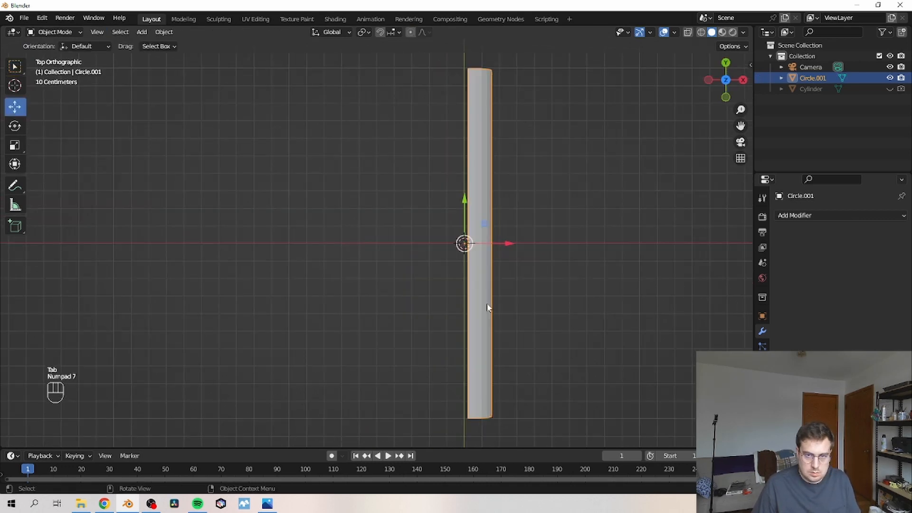
pyautogui.hotkey('shift', 'd')
pyautogui.press('x')
pyautogui.click(401, 280)
pyautogui.write('r180')
pyautogui.press('Return')
pyautogui.moveTo(421, 243); pyautogui.dragTo(505, 243)
pyautogui.moveTo(505, 243); pyautogui.dragTo(497, 219, button='middle')
# Join the two mirrored shell halves into a single object.
pyautogui.press('Tab')
pyautogui.press('Tab')
pyautogui.click(507, 239)
pyautogui.keyDown('shift'); pyautogui.click(444, 244); pyautogui.keyUp('shift')
pyautogui.hotkey('ctrl', 'j')
# Bridge the gap between the two halves with a face connecting their facing bottom edges.
pyautogui.press('Tab')
pyautogui.click(460, 276)
pyautogui.click(102, 33)
pyautogui.click(461, 312)
pyautogui.keyDown('shift'); pyautogui.click(468, 315); pyautogui.keyUp('shift')
pyautogui.press('f')
pyautogui.press('Tab')
pyautogui.moveTo(525, 325); pyautogui.dragTo(304, 334, button='middle')
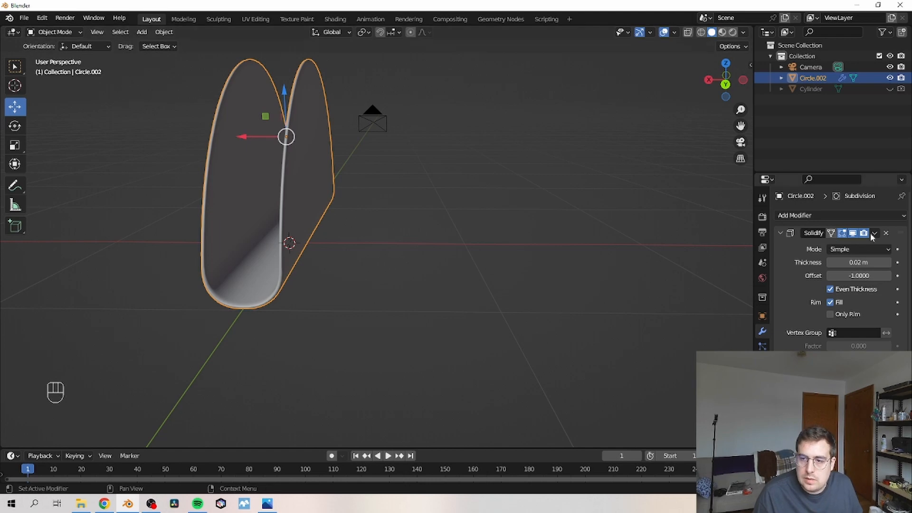
# Examine the thickened, smoothed taco shell and its underlying mesh from several angles.
pyautogui.scroll(-2, 887, 348)
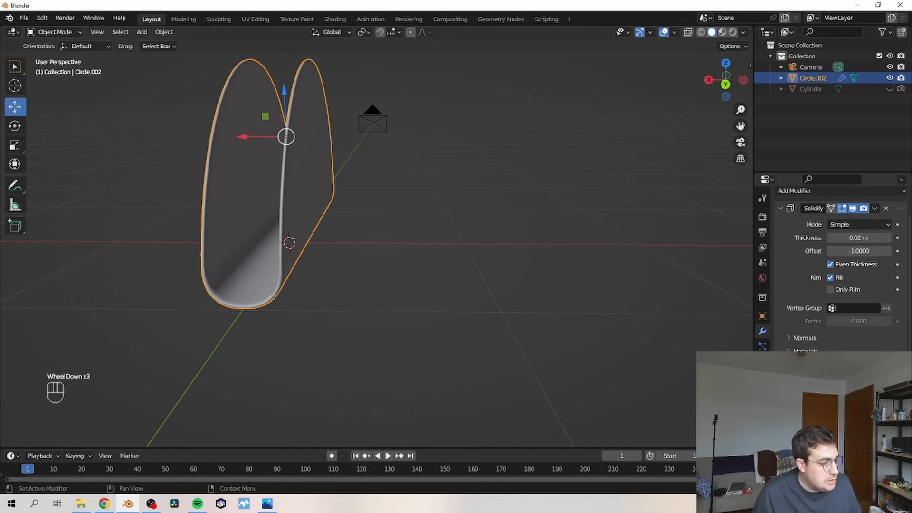
pyautogui.moveTo(378, 176); pyautogui.dragTo(446, 185, button='middle')
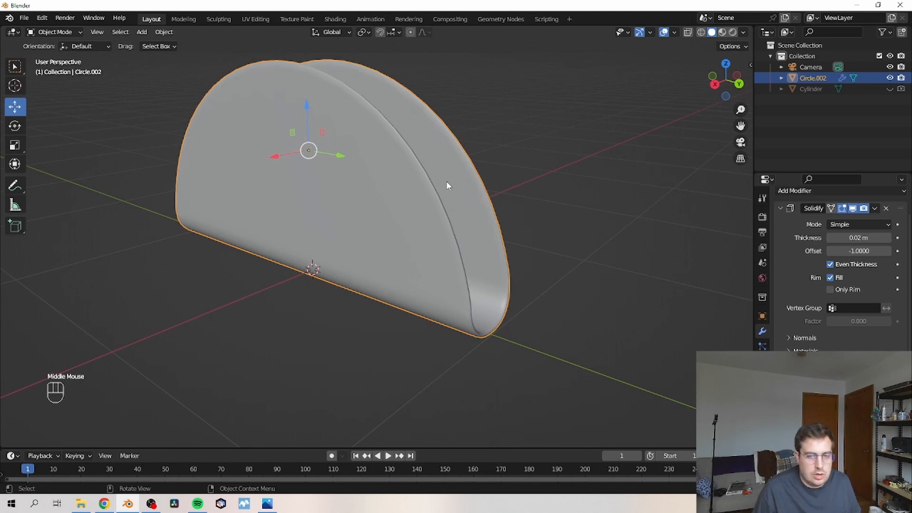
pyautogui.press('Tab')
pyautogui.moveTo(467, 245); pyautogui.dragTo(514, 254, button='middle')
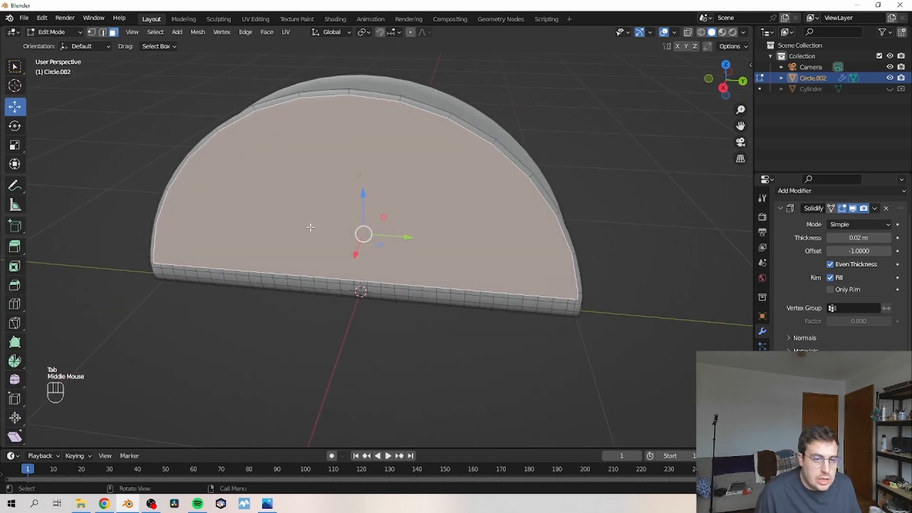
pyautogui.moveTo(408, 206)
pyautogui.mouseDown(button='middle')
pyautogui.moveTo(427, 223)
pyautogui.moveTo(391, 205)
pyautogui.mouseUp(button='middle')
pyautogui.press('Tab')
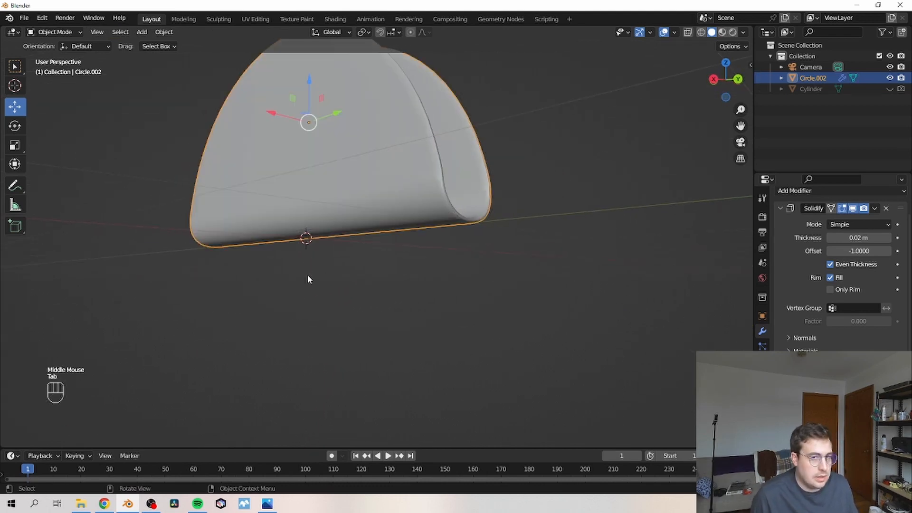
pyautogui.moveTo(325, 254); pyautogui.dragTo(302, 302, button='middle')
pyautogui.scroll(-1, 302, 302)
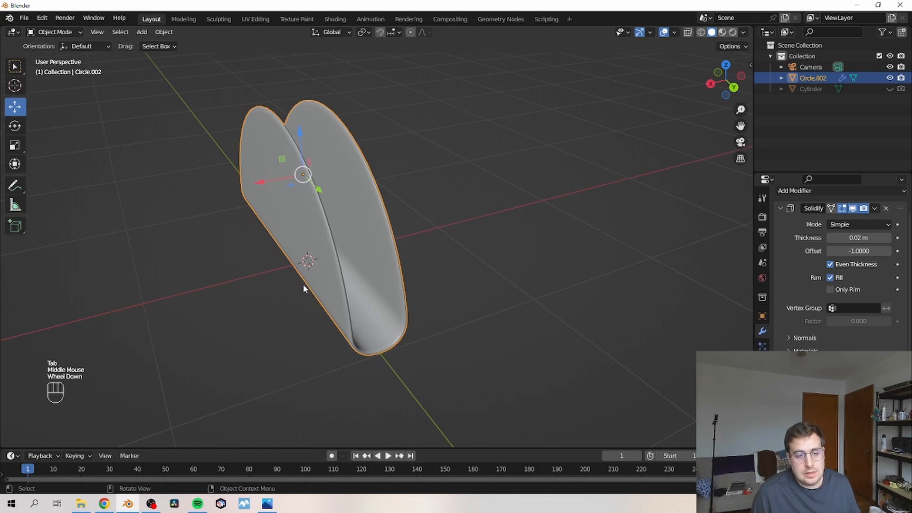
pyautogui.scroll(1, 303, 285)
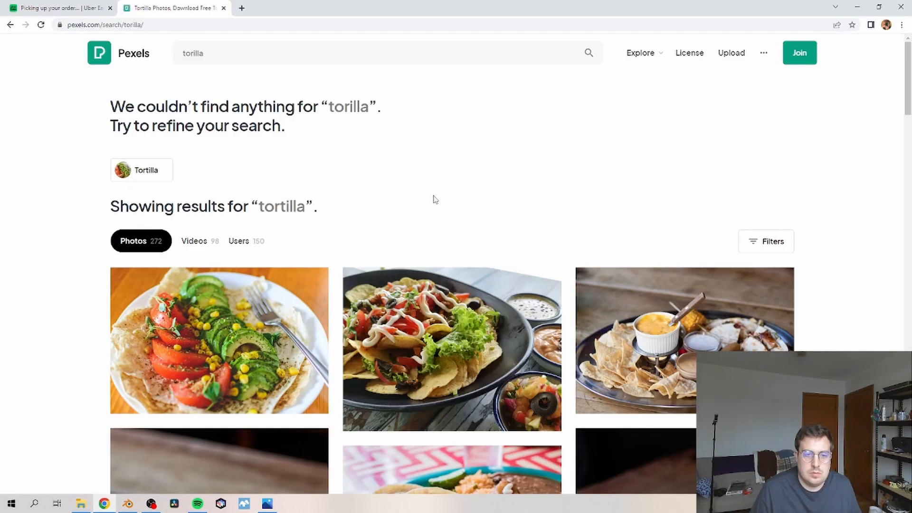
# Switch to Pexels in the browser and look through the tortilla photos for a usable shell texture.
pyautogui.scroll(-1, 507, 170)
pyautogui.scroll(-5, 507, 170)
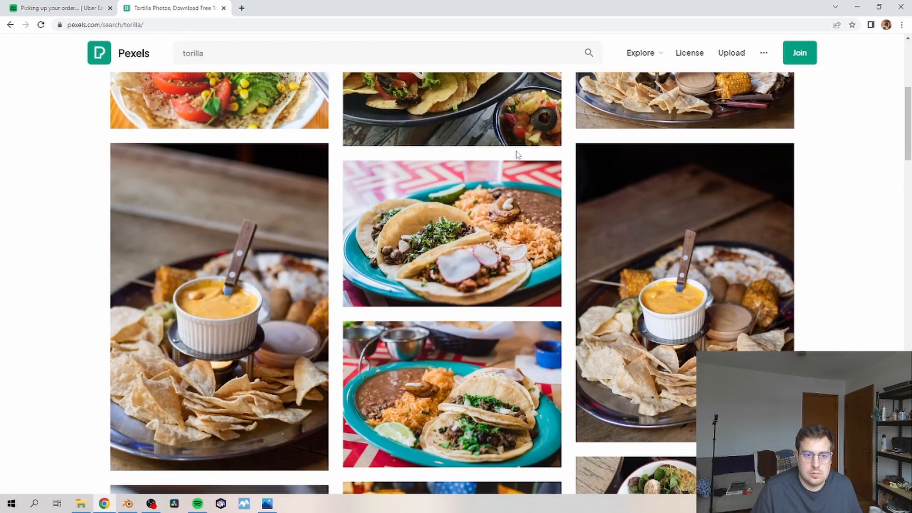
pyautogui.scroll(-8, 517, 154)
pyautogui.scroll(-1, 518, 159)
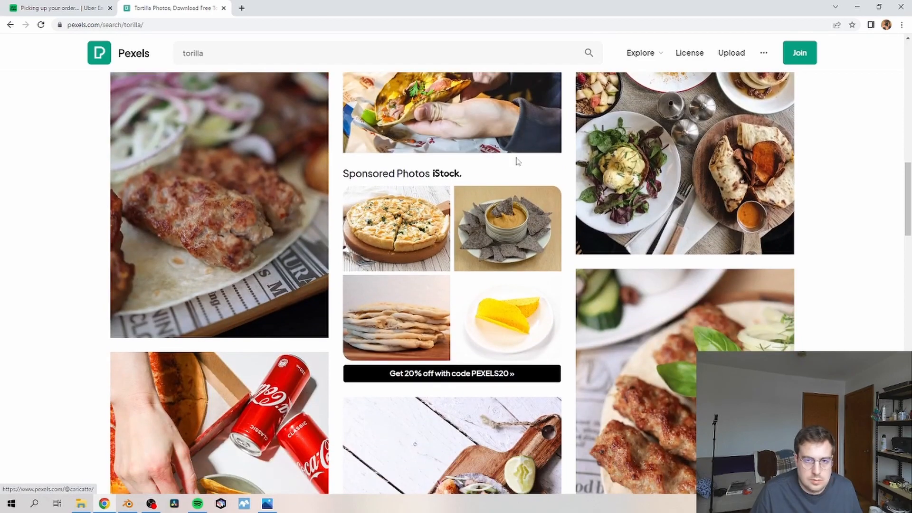
pyautogui.scroll(-6, 517, 161)
pyautogui.scroll(-4, 518, 172)
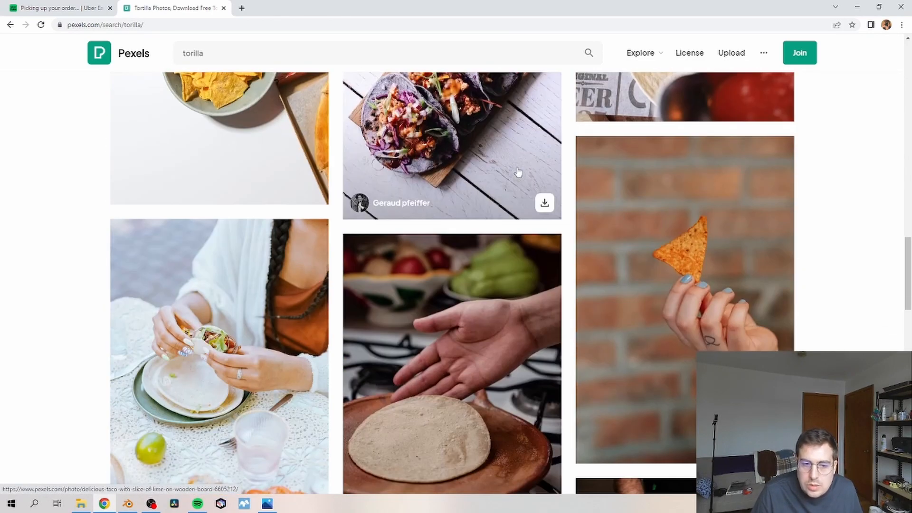
pyautogui.scroll(-6, 518, 172)
pyautogui.scroll(-3, 518, 175)
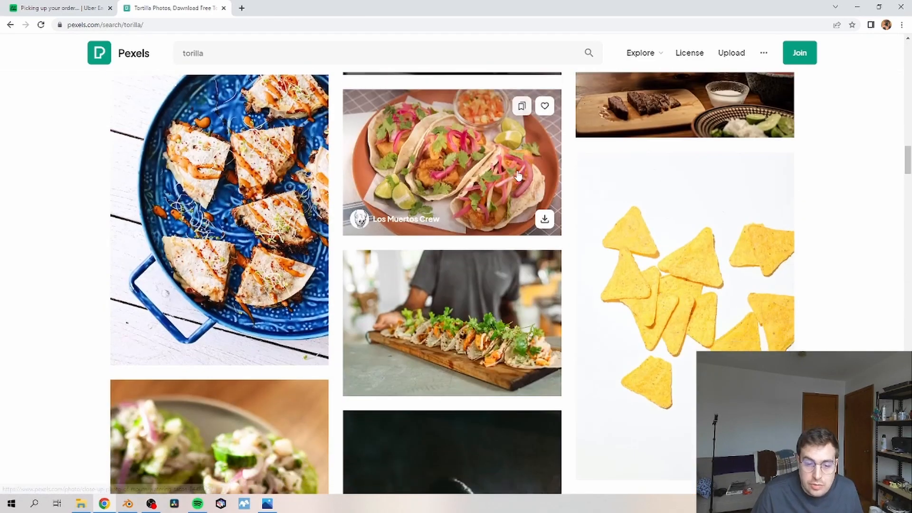
pyautogui.scroll(-14, 518, 175)
pyautogui.scroll(8, 523, 175)
pyautogui.scroll(20, 523, 175)
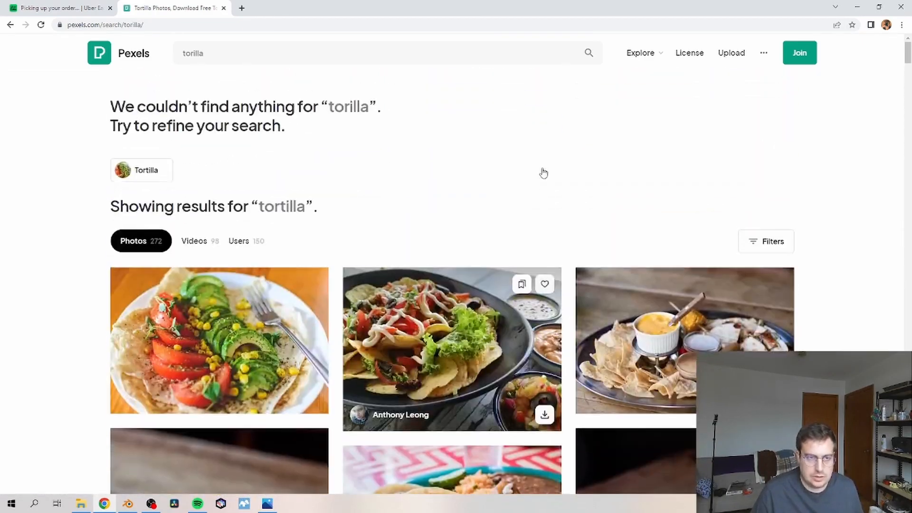
# Search Pexels for "torilla texture" and look through the photos for a suitable image.
pyautogui.moveTo(217, 47); pyautogui.dragTo(167, 56)
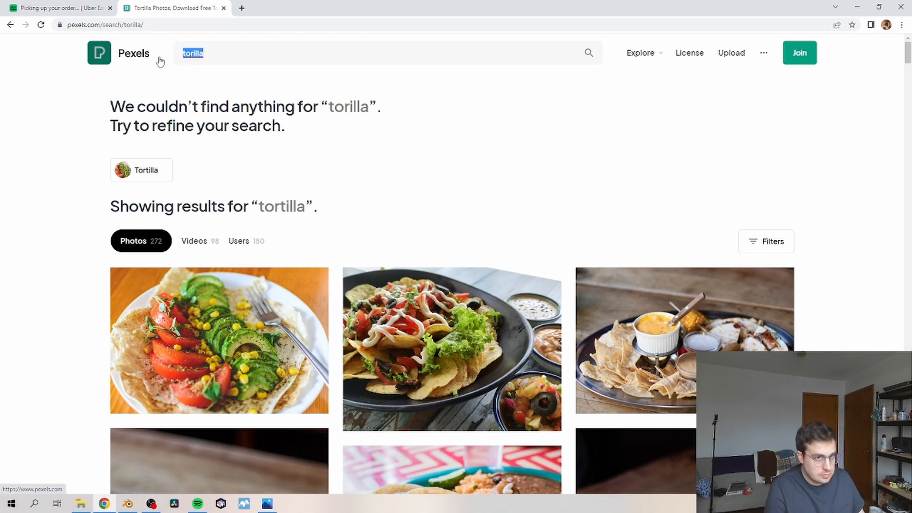
pyautogui.write('texture')
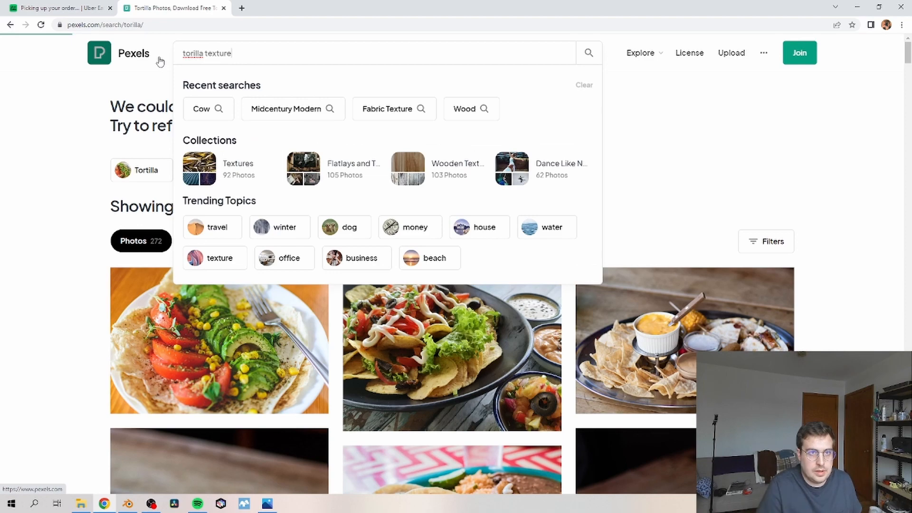
pyautogui.press('Return')
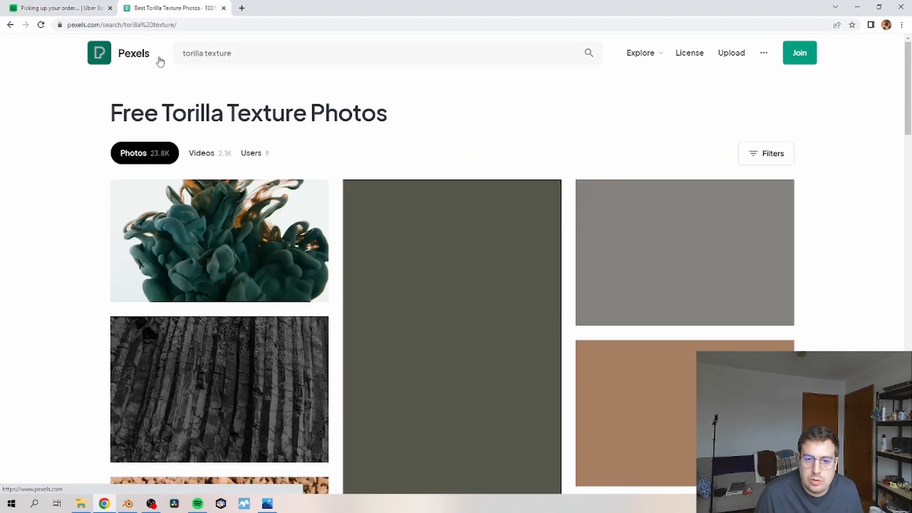
pyautogui.scroll(-10, 840, 200)
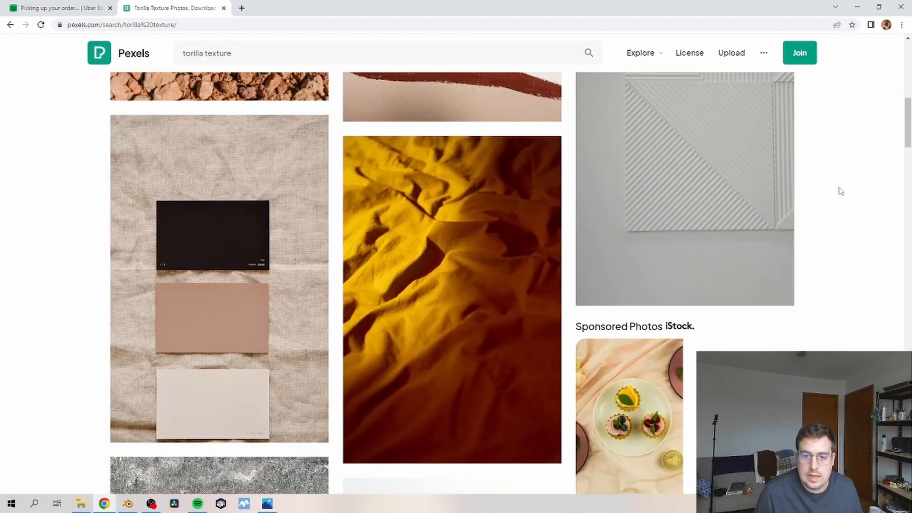
pyautogui.scroll(4, 837, 189)
pyautogui.scroll(5, 539, 252)
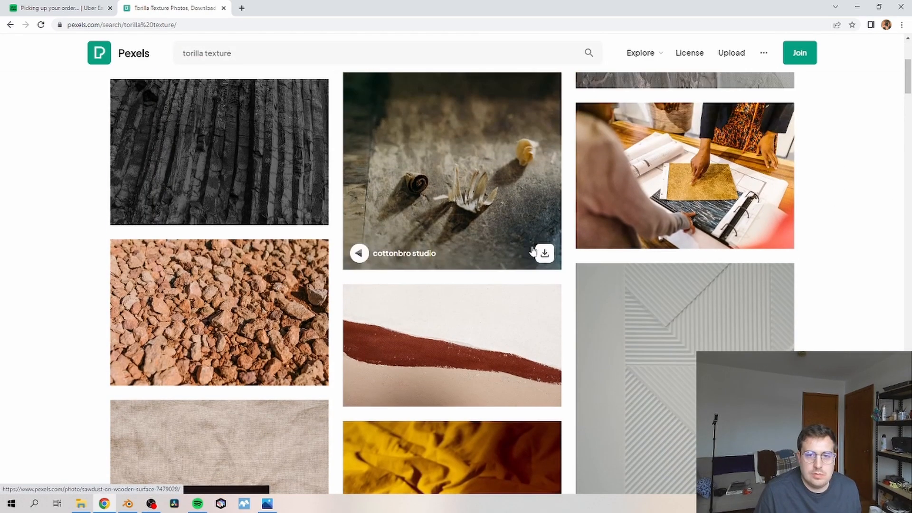
pyautogui.scroll(-2, 539, 252)
pyautogui.scroll(4, 798, 270)
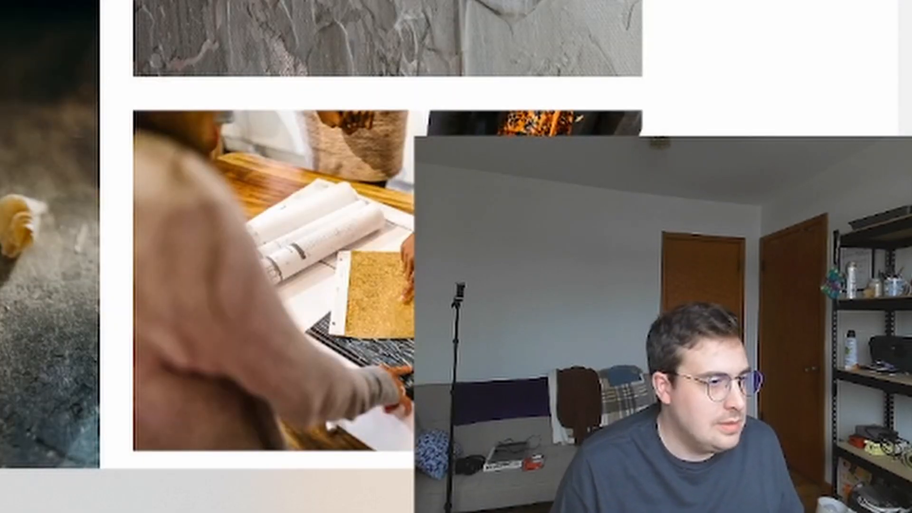
# Download the photo of two folded tortillas in a black pan from the Unsplash tortilla results and show the file in its folder.
pyautogui.scroll(-15, 841, 300)
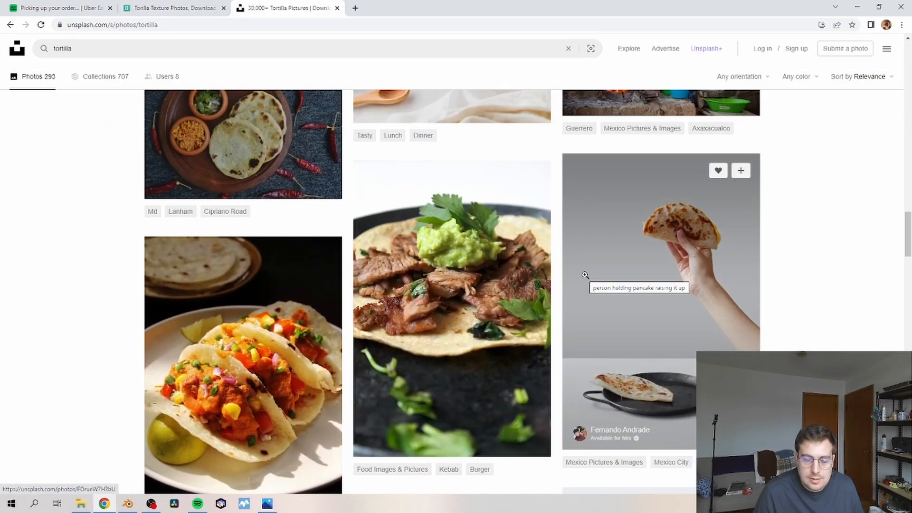
pyautogui.scroll(-8, 585, 275)
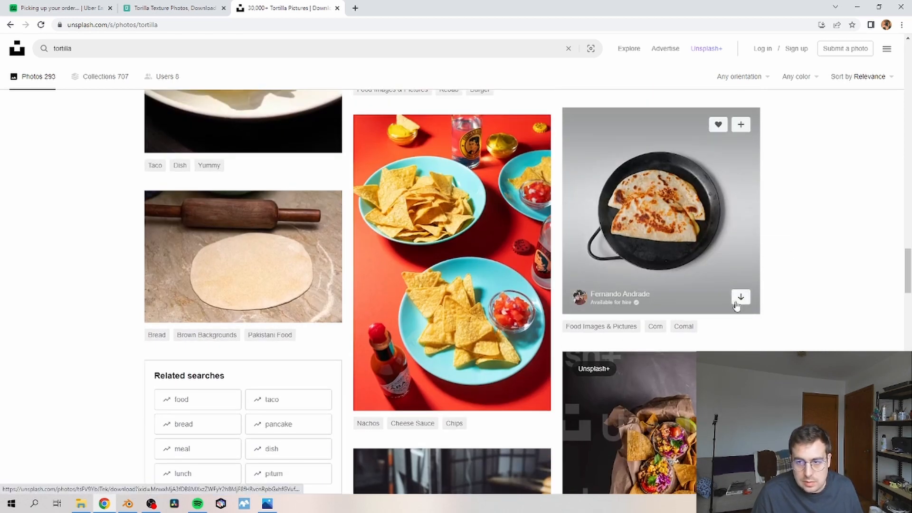
pyautogui.click(742, 297)
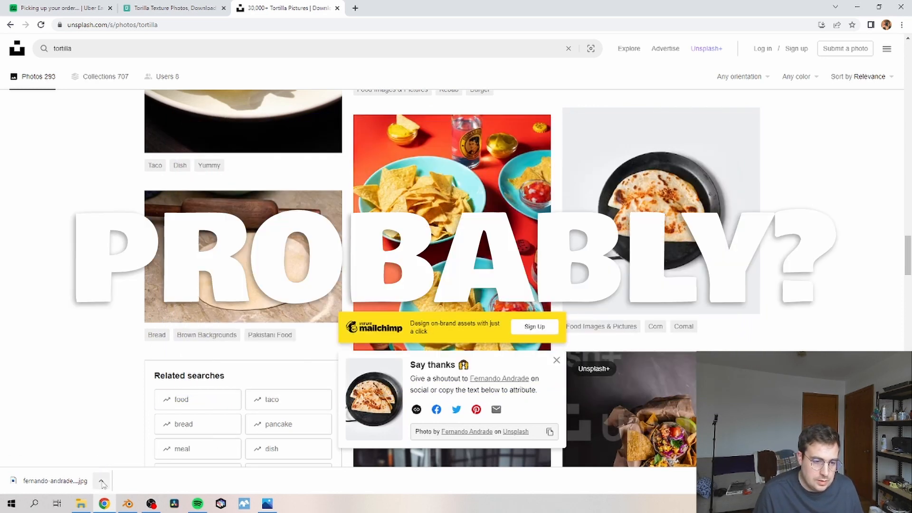
pyautogui.click(101, 481)
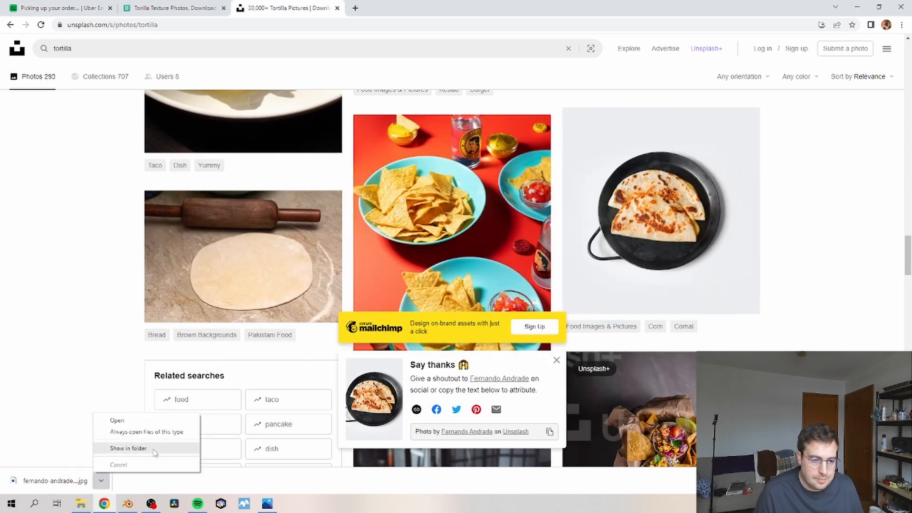
pyautogui.click(109, 380)
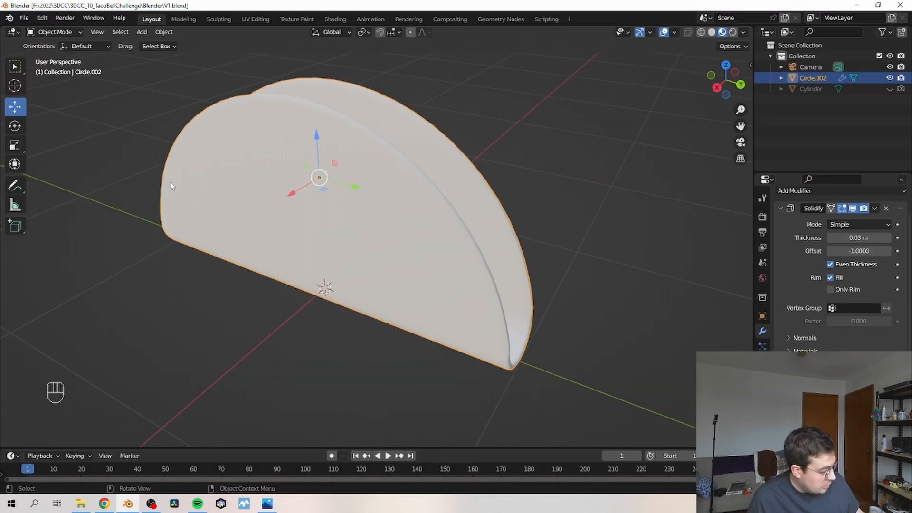
# Switch to Blender, add a plane under the taco shell and scale it up into a large floor.
pyautogui.hotkey('shift', 'a')
pyautogui.moveTo(285, 194)
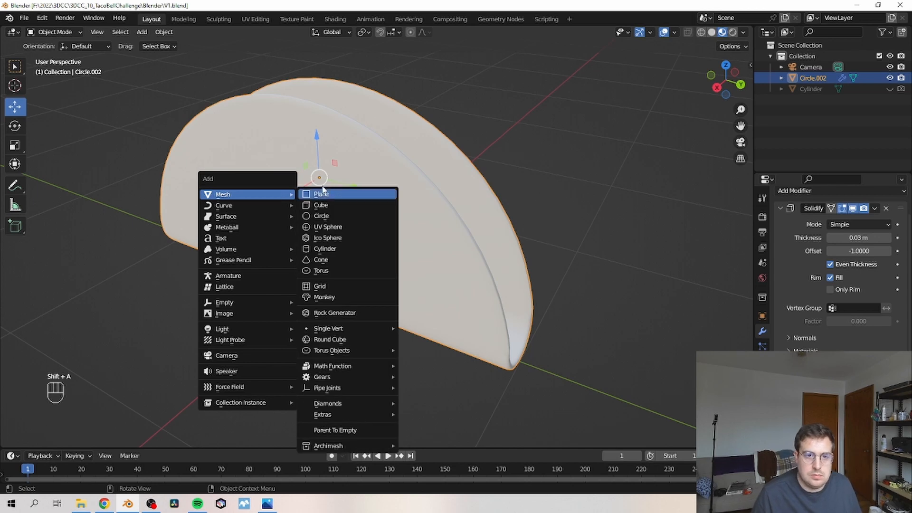
pyautogui.click(318, 194)
pyautogui.scroll(-2, 328, 192)
pyautogui.scroll(-1, 373, 224)
pyautogui.press('s')
pyautogui.click(731, 302)
pyautogui.press('s')
pyautogui.click(570, 285)
pyautogui.scroll(-4, 504, 271)
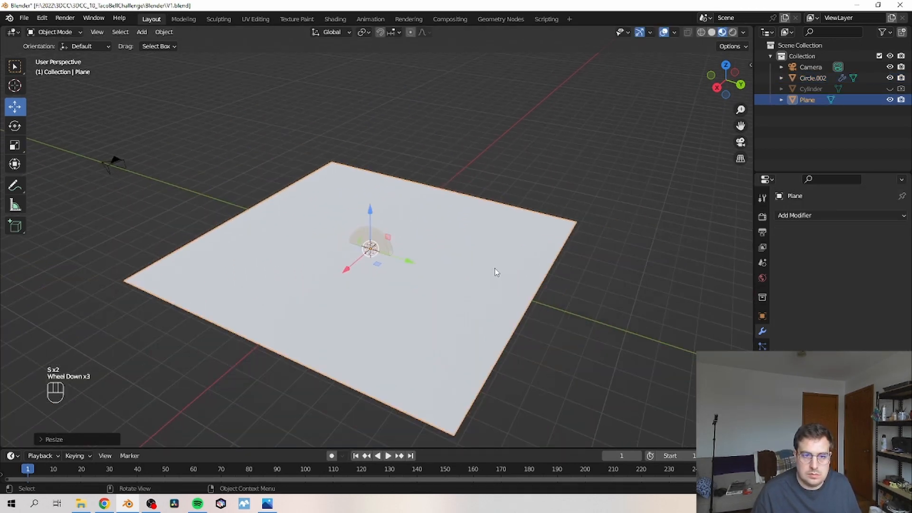
# Extrude the floor plane's far edge on the positive Y side straight up into a tall backdrop wall.
pyautogui.moveTo(599, 188); pyautogui.dragTo(601, 186, button='middle')
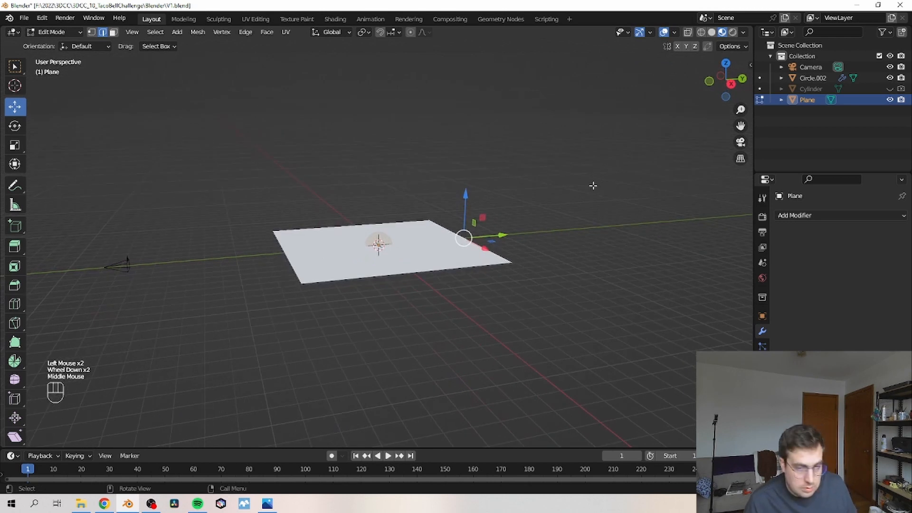
pyautogui.moveTo(505, 183); pyautogui.dragTo(448, 218, button='middle')
pyautogui.scroll(2, 466, 227)
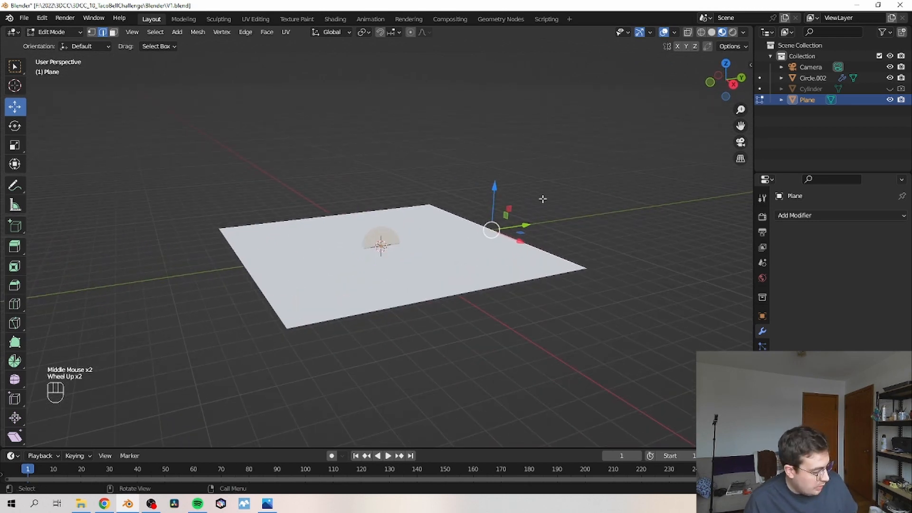
pyautogui.press('e')
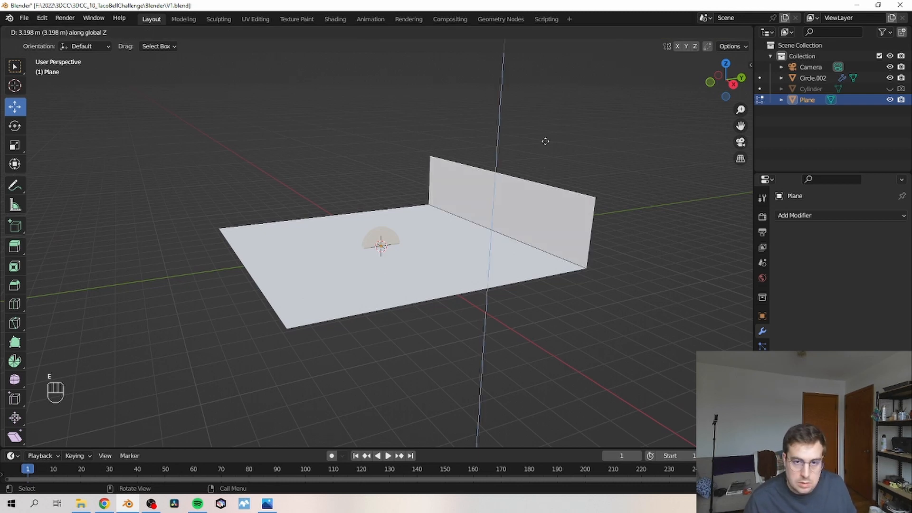
pyautogui.click(547, 53)
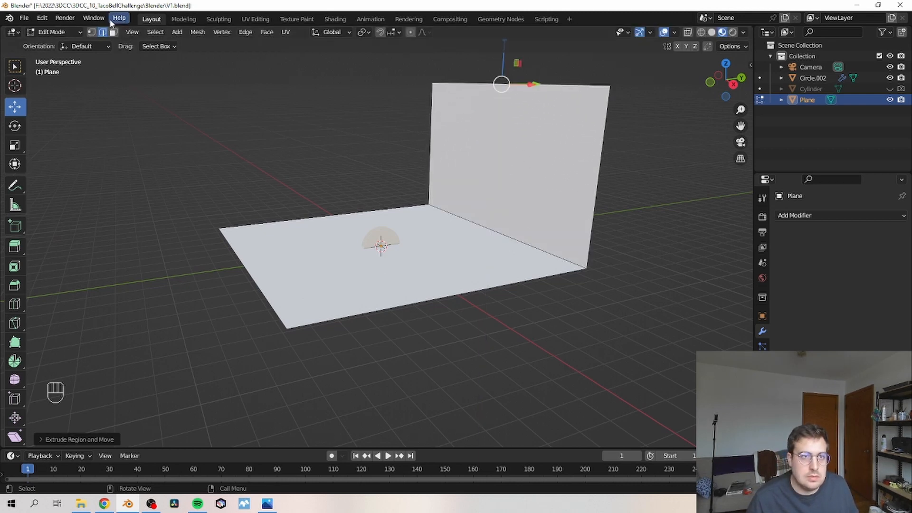
# Bevel the edge where the floor meets the backdrop wall into a smooth multi-segment curve.
pyautogui.click(494, 231)
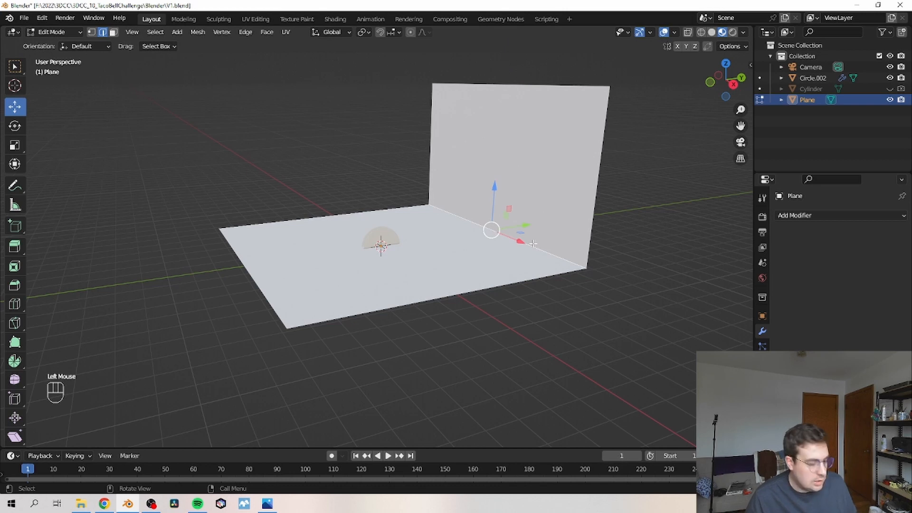
pyautogui.hotkey('ctrl', 'b')
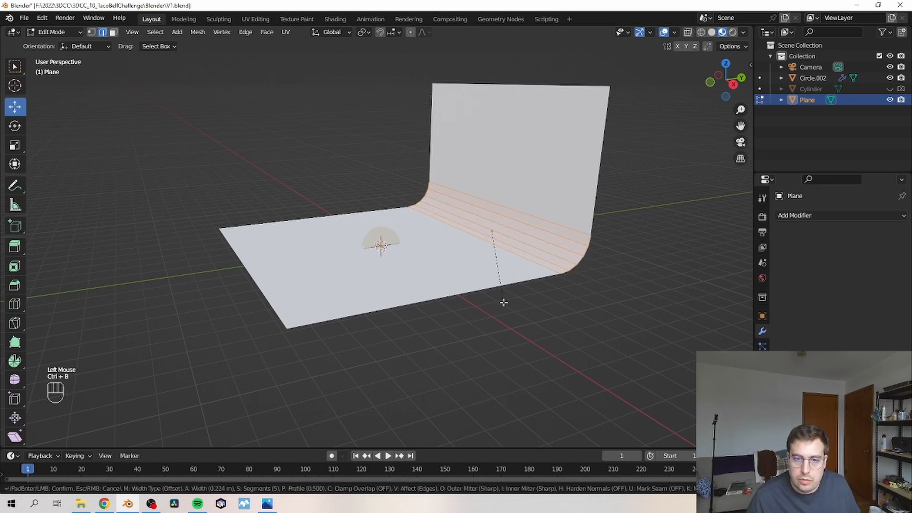
pyautogui.scroll(6, 501, 313)
pyautogui.click(502, 292)
pyautogui.press('Tab')
# Frame the taco shell from a front three-quarter angle like the reference taco photo and align the camera to that view.
pyautogui.moveTo(460, 301); pyautogui.dragTo(425, 280, button='middle')
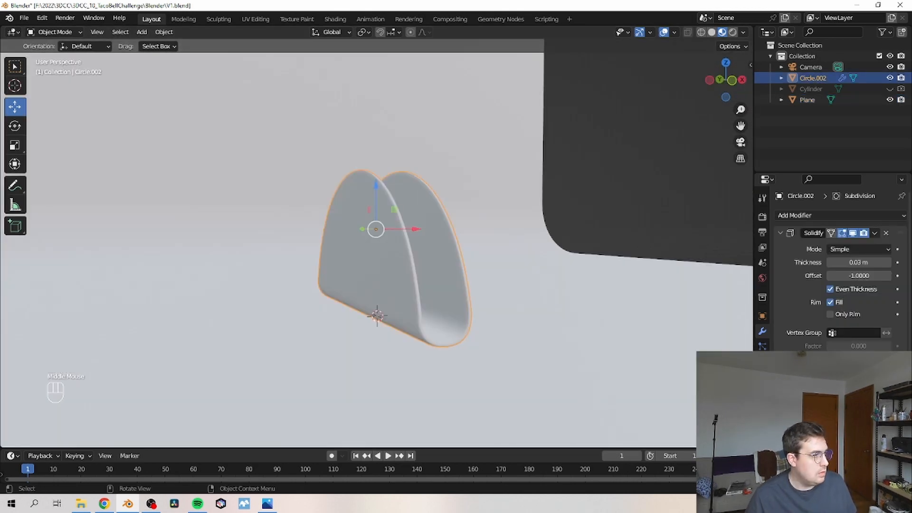
pyautogui.hotkey('alt', 'Tab')
pyautogui.moveTo(146, 97); pyautogui.dragTo(194, 66)
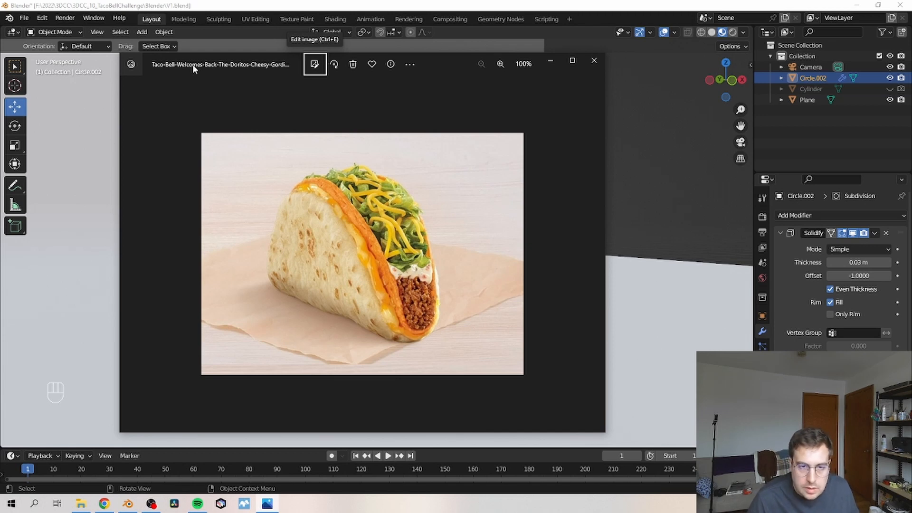
pyautogui.hotkey('alt', 'Tab')
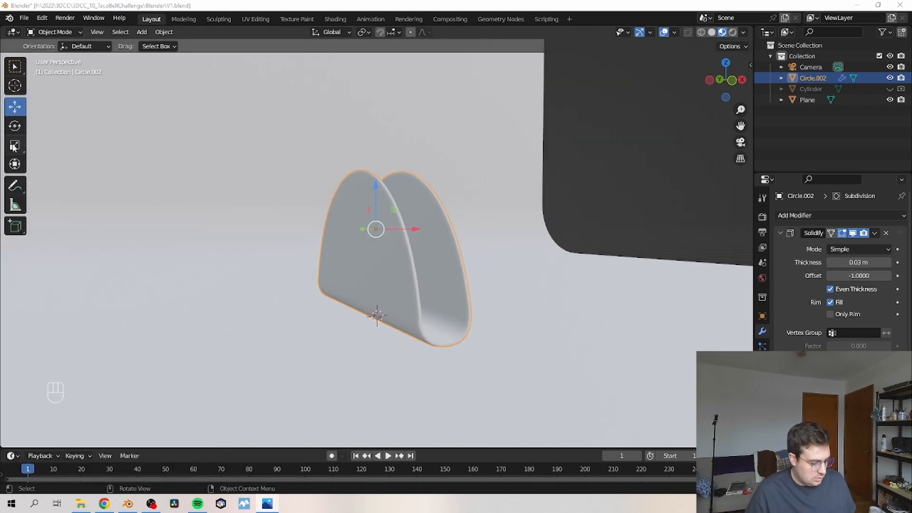
pyautogui.click(375, 4)
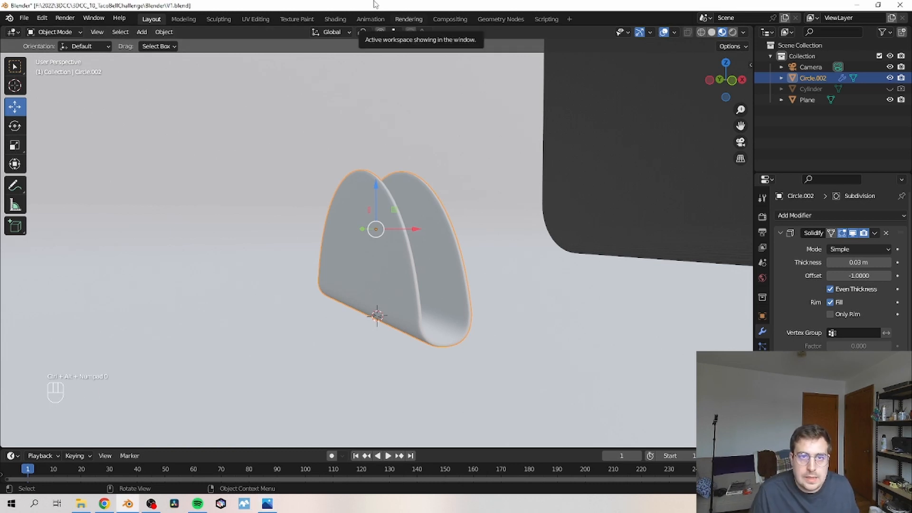
pyautogui.press('ctrl+alt+KP_0')
pyautogui.press('ctrl+alt+KP_0')
# Scale the backdrop plane wider along the X axis.
pyautogui.click(374, 106)
pyautogui.press('s')
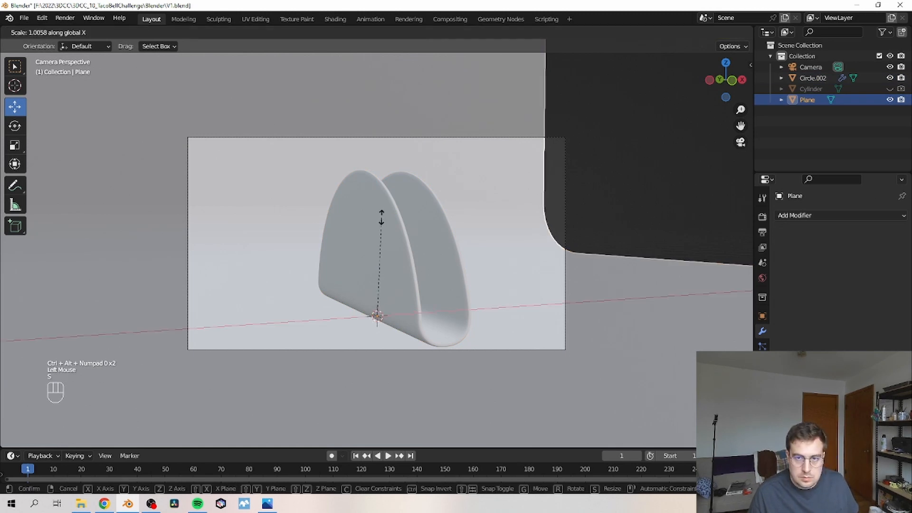
pyautogui.click(464, 283)
# Reframe the shot by setting the camera's rotation to X 86.8° and Z -23.6°.
pyautogui.click(433, 137)
pyautogui.moveTo(853, 284); pyautogui.dragTo(855, 285)
pyautogui.moveTo(854, 305); pyautogui.dragTo(846, 306)
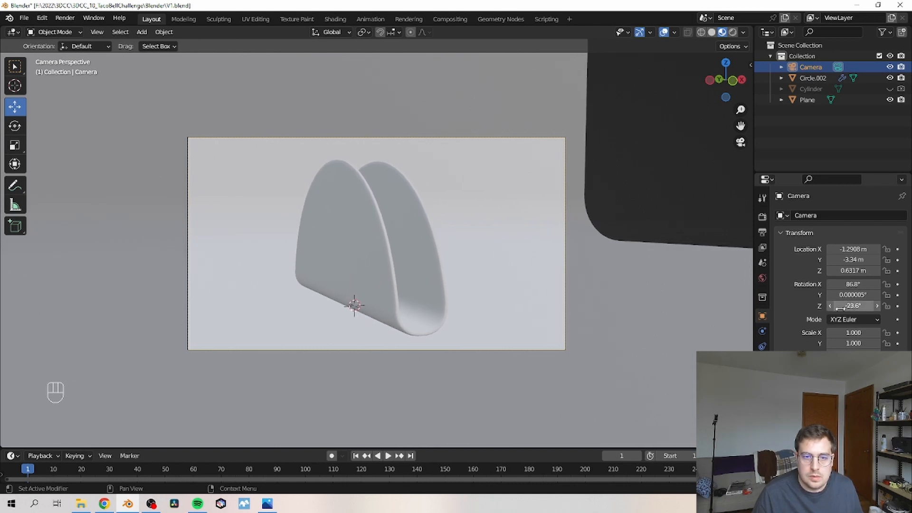
# Create a new material on the taco shell.
pyautogui.click(356, 257)
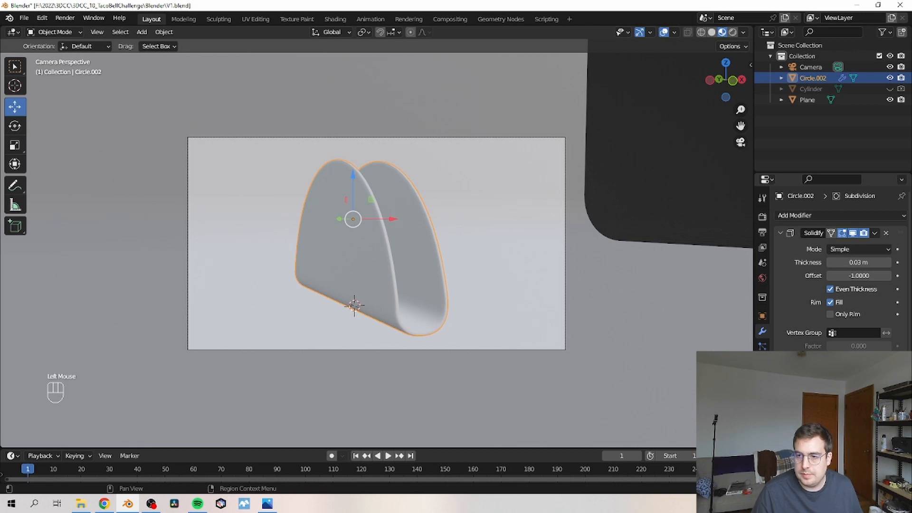
pyautogui.click(762, 407)
pyautogui.click(873, 261)
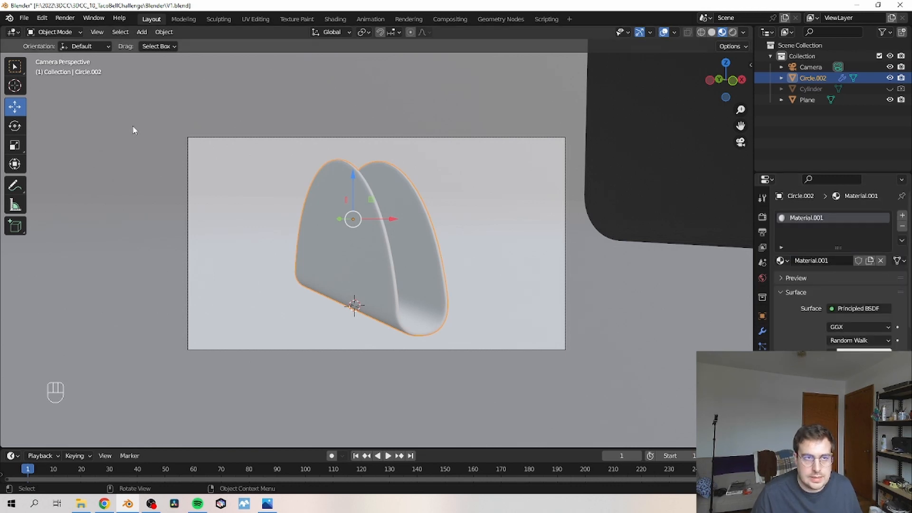
# Add an Image Texture node to the taco shell's material and save the file.
pyautogui.click(332, 18)
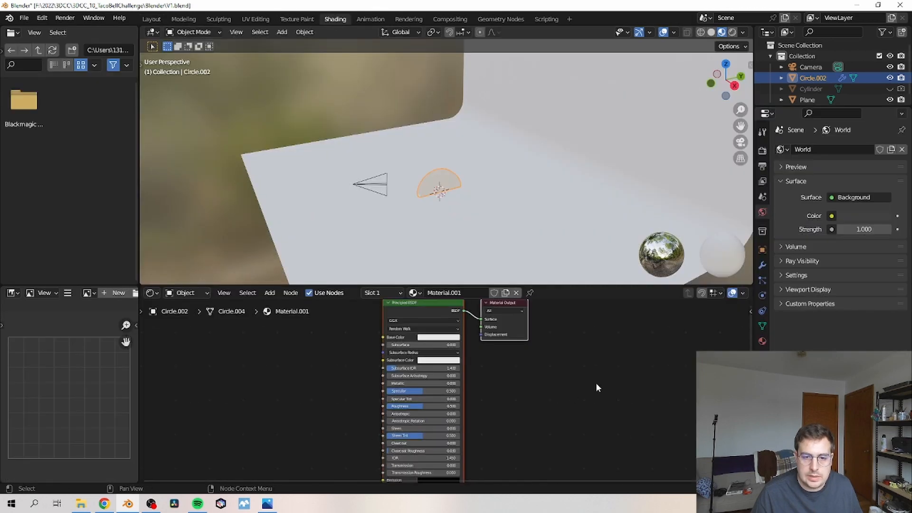
pyautogui.press('Home')
pyautogui.hotkey('shift', 'a')
pyautogui.write('im')
pyautogui.click(217, 380)
pyautogui.click(309, 350)
pyautogui.click(26, 18)
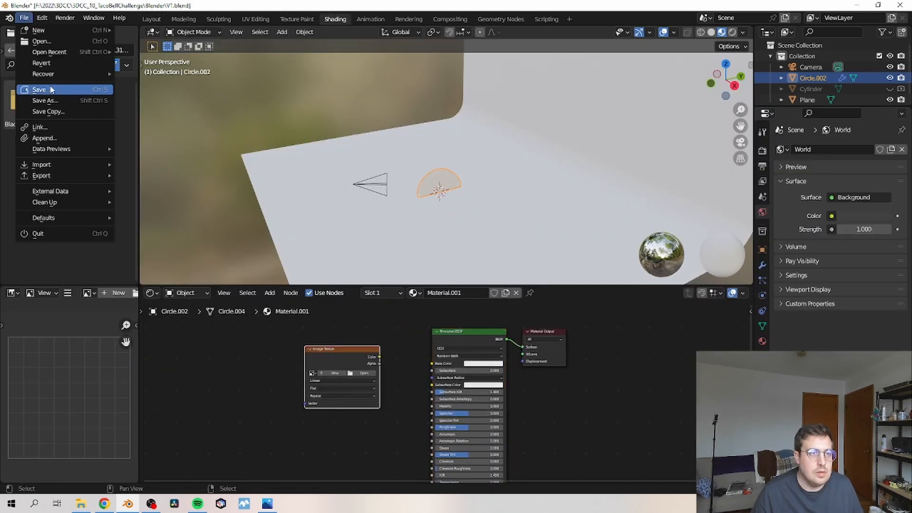
pyautogui.click(46, 89)
# Connect the Image Texture's Color to Base Color and load the downloaded Unsplash tortilla photo from the Downloads folder.
pyautogui.moveTo(380, 357); pyautogui.dragTo(431, 364)
pyautogui.click(364, 373)
pyautogui.click(214, 232)
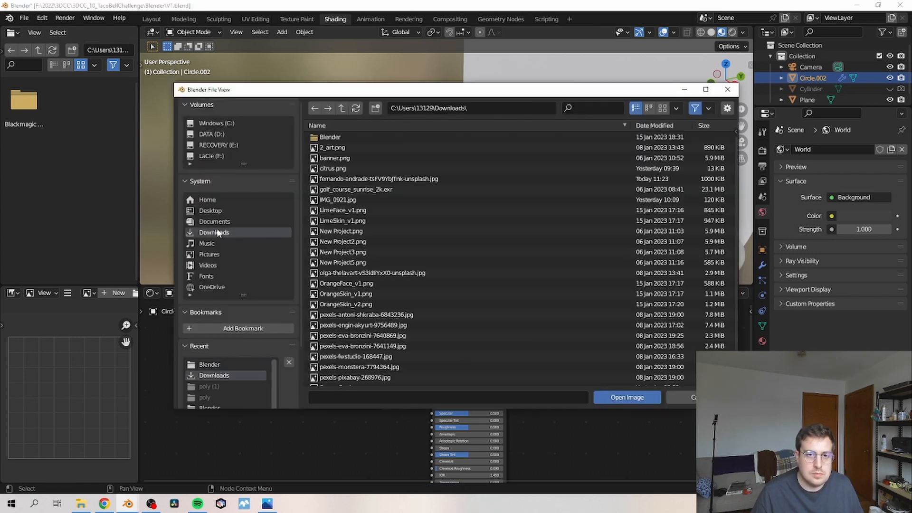
pyautogui.click(379, 179)
pyautogui.click(615, 398)
pyautogui.scroll(3, 496, 202)
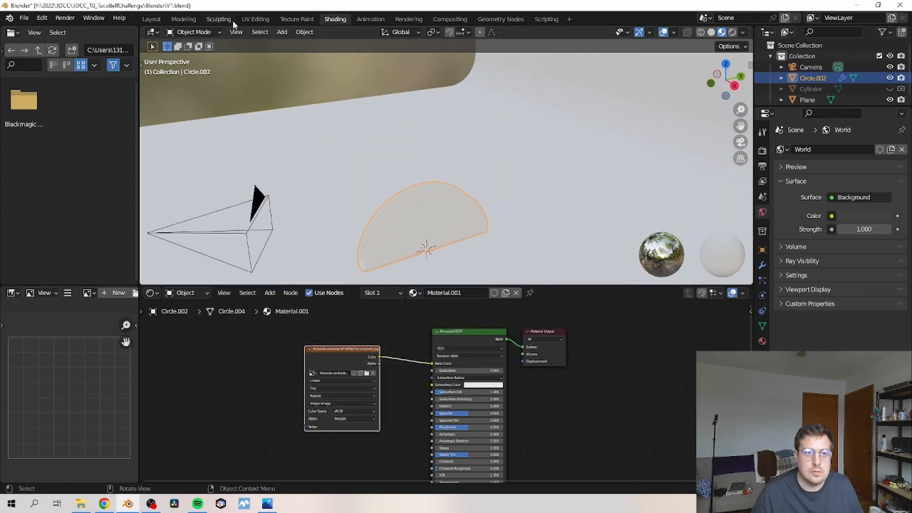
# Try unwrapping the taco shell's entire mesh over the tortilla photo with Smart UV Project.
pyautogui.click(255, 19)
pyautogui.scroll(1, 535, 256)
pyautogui.press('a')
pyautogui.click(666, 32)
pyautogui.click(689, 59)
pyautogui.click(698, 148)
pyautogui.press('Home')
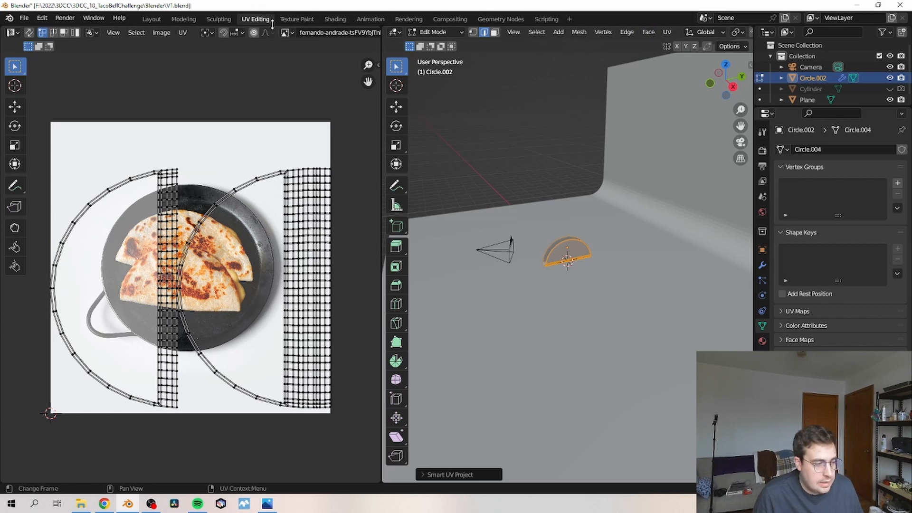
pyautogui.click(667, 32)
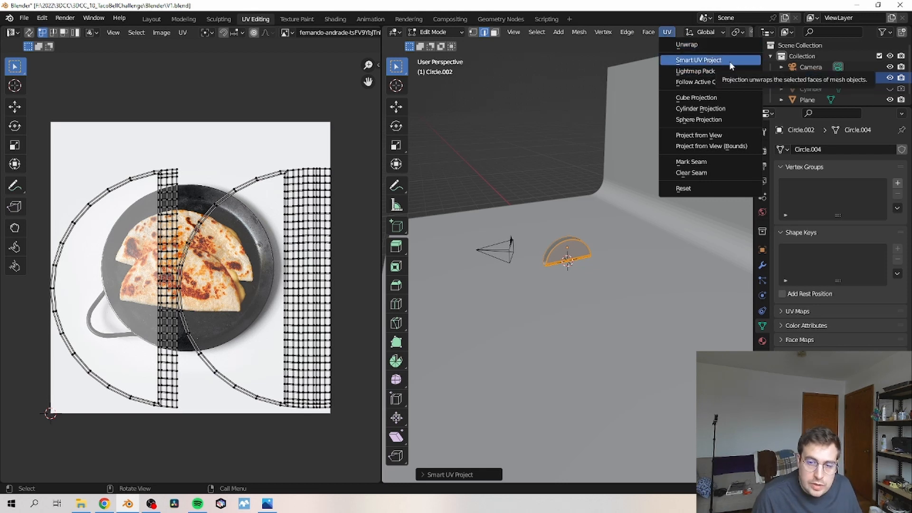
pyautogui.hotkey('alt', 'Tab')
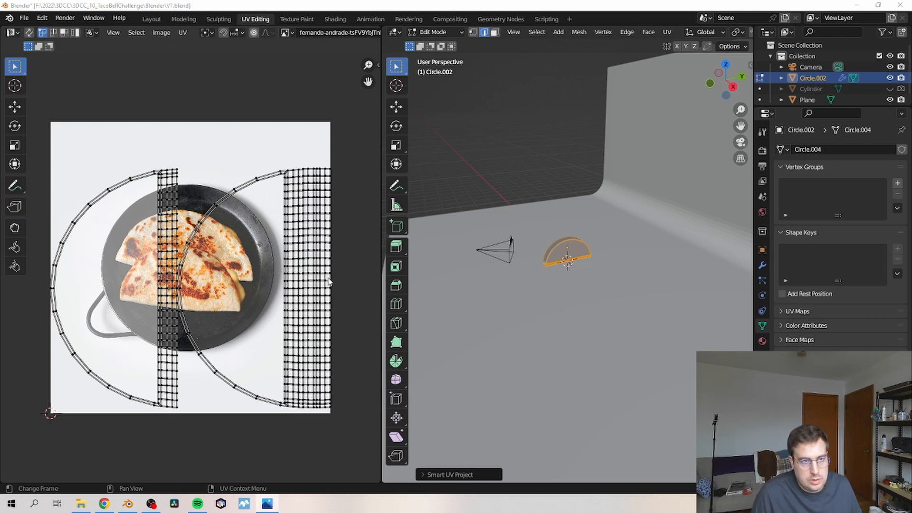
# Move the selected half of the shell's UVs onto the lower folded tortilla in the photo and check the texture in the camera view.
pyautogui.click(16, 107)
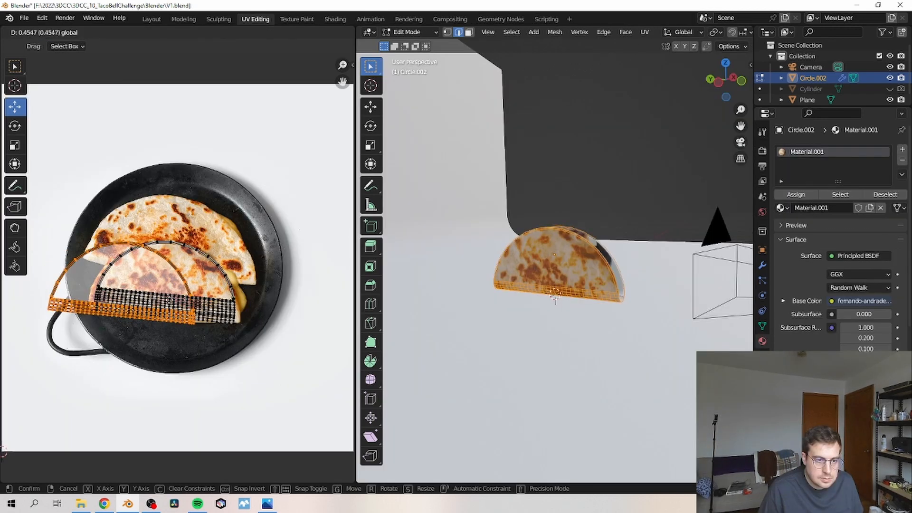
pyautogui.press('g')
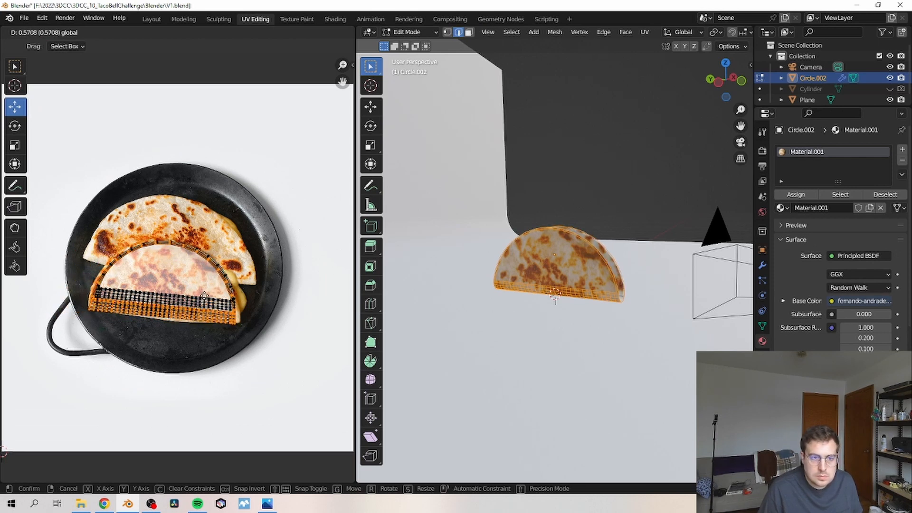
pyautogui.click(205, 296)
pyautogui.click(159, 21)
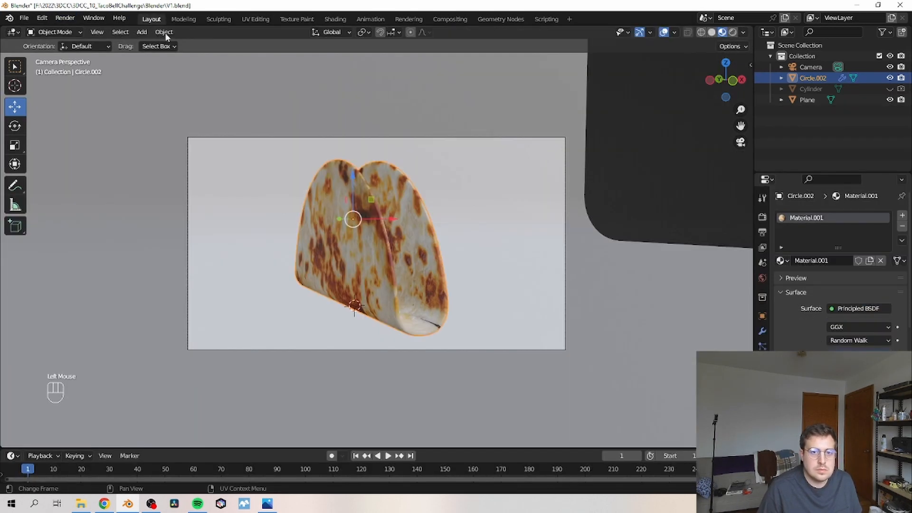
pyautogui.moveTo(363, 272); pyautogui.dragTo(509, 223, button='middle')
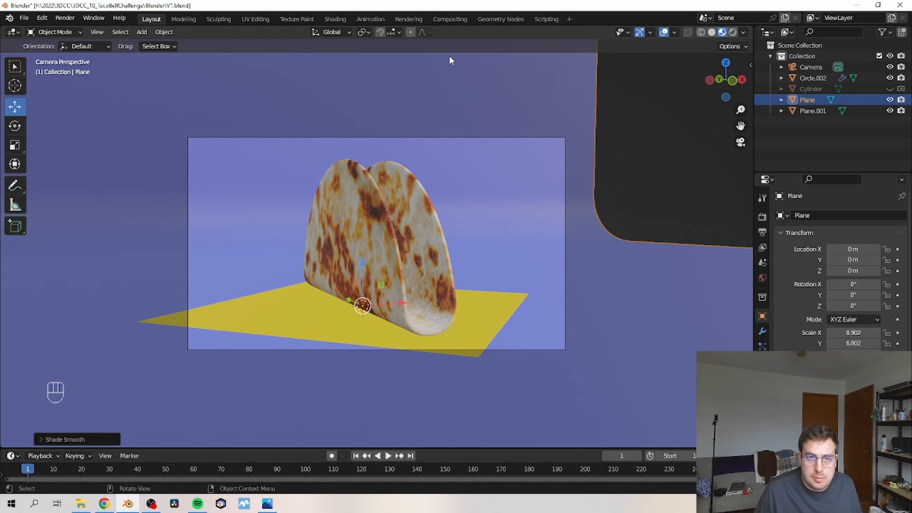
# Add an Environment Texture node to the world shader, connected to the Background's Color, and preview the scene in rendered shading.
pyautogui.click(336, 19)
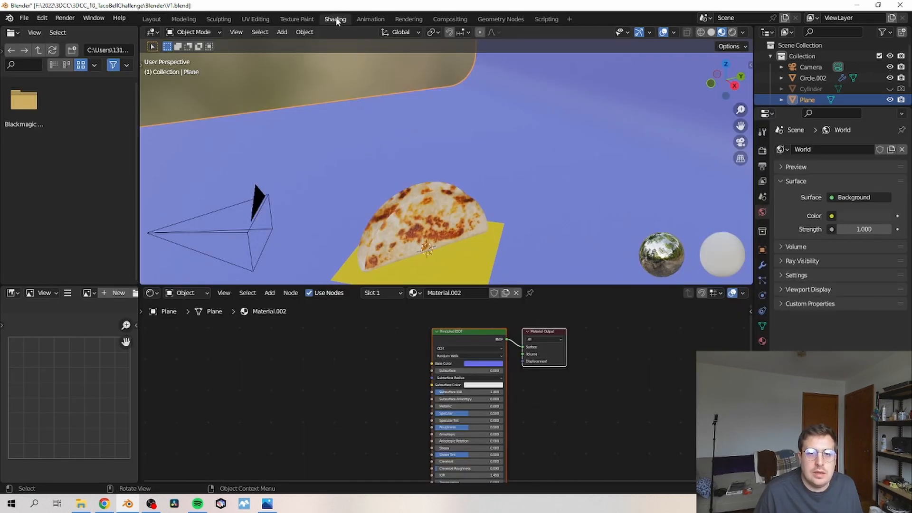
pyautogui.click(185, 292)
pyautogui.click(208, 318)
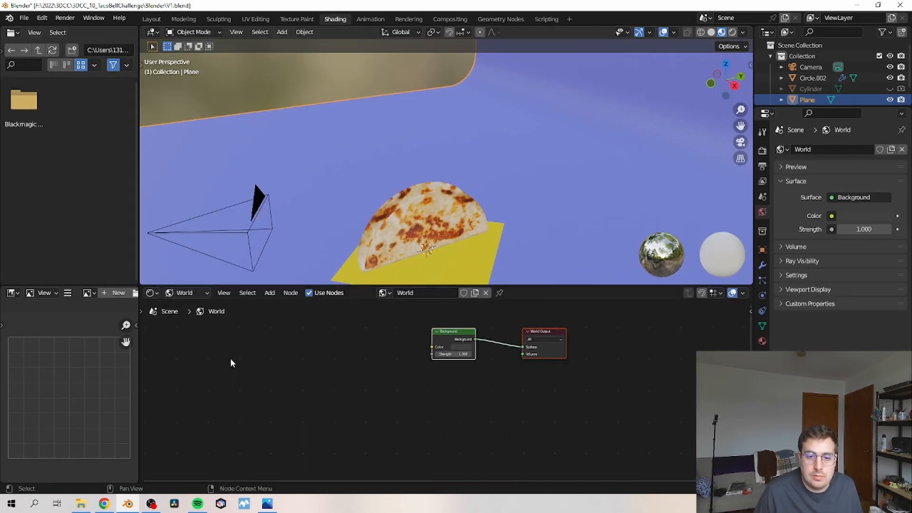
pyautogui.hotkey('shift', 'a')
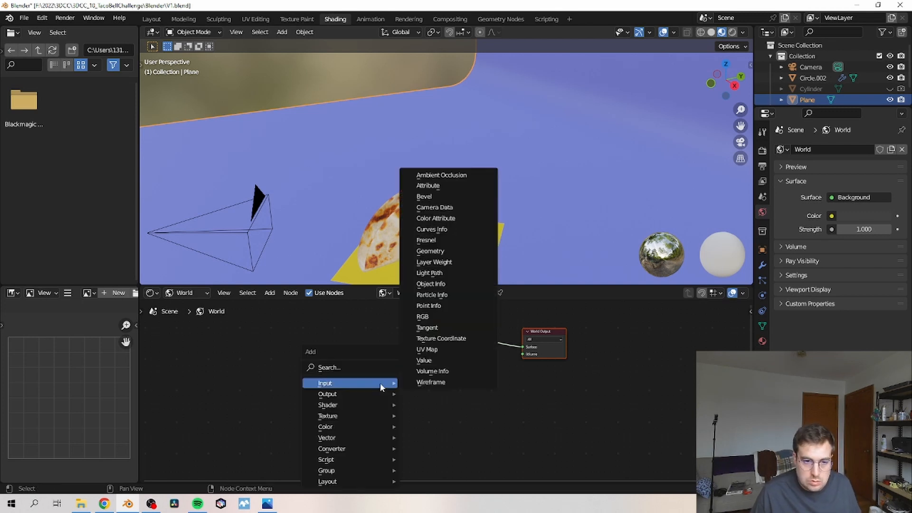
pyautogui.click(371, 366)
pyautogui.write('env')
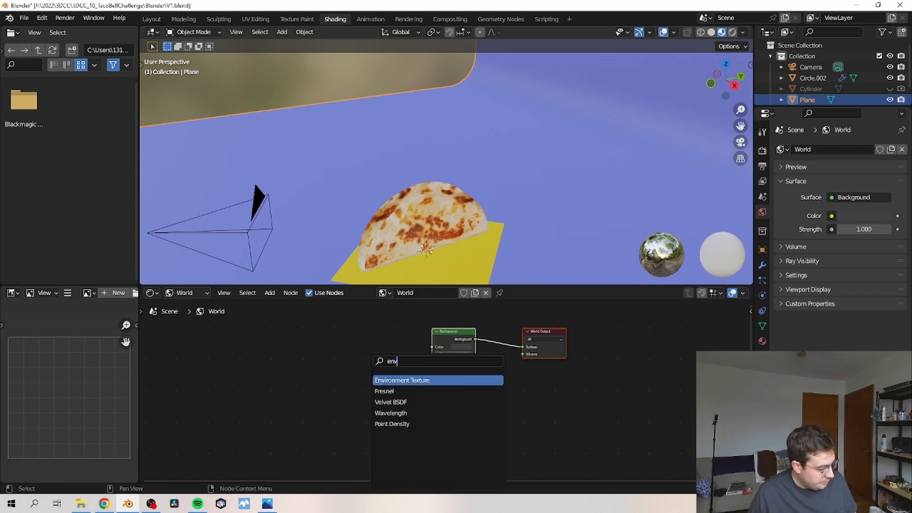
pyautogui.moveTo(405, 334); pyautogui.dragTo(432, 347)
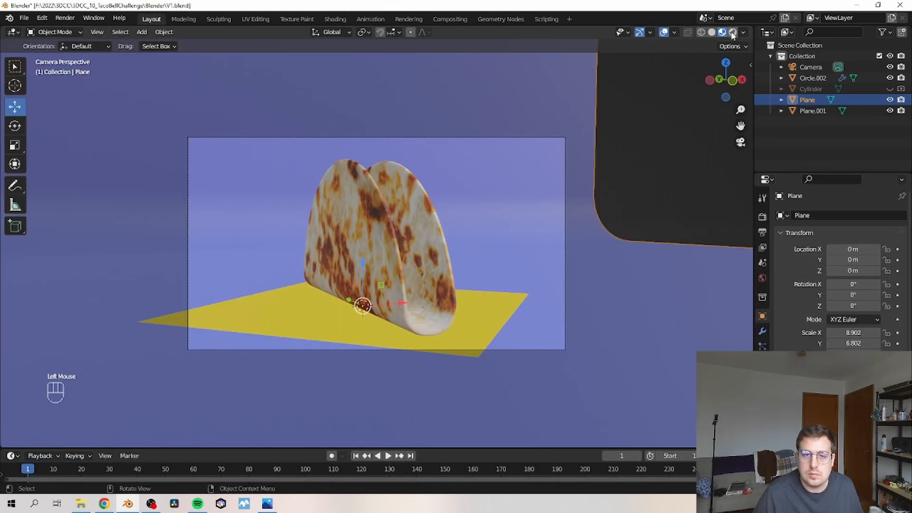
pyautogui.click(732, 34)
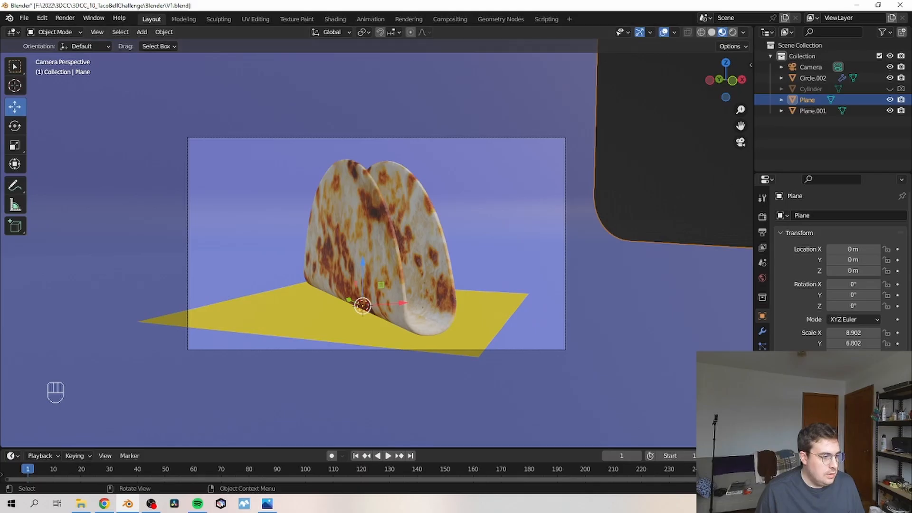
# Switch to the browser, search Unsplash for "ground beef" and look through the photos for a usable meat texture.
pyautogui.moveTo(0, 204); pyautogui.dragTo(0, 103)
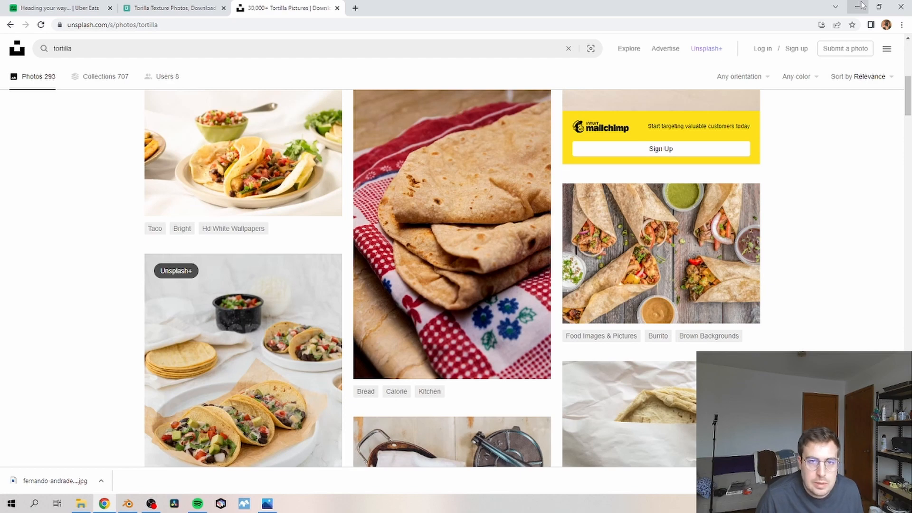
pyautogui.click(81, 52)
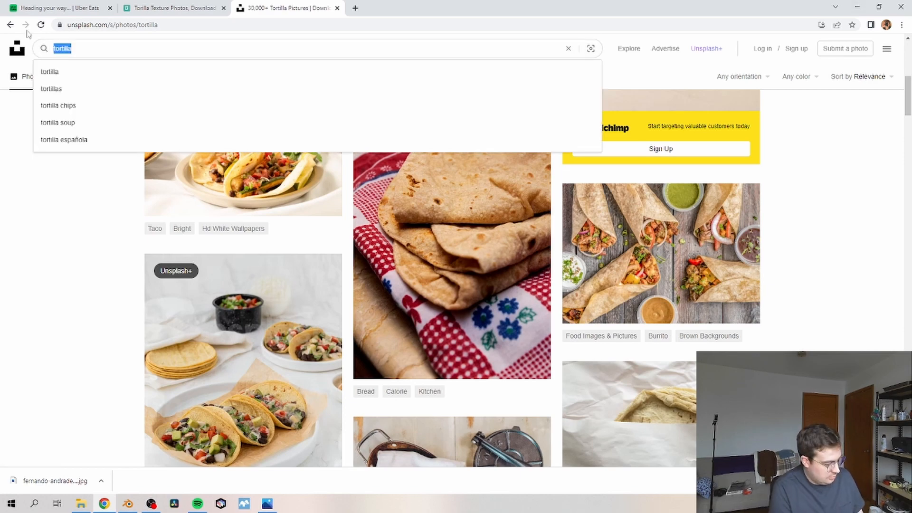
pyautogui.write('ground beef')
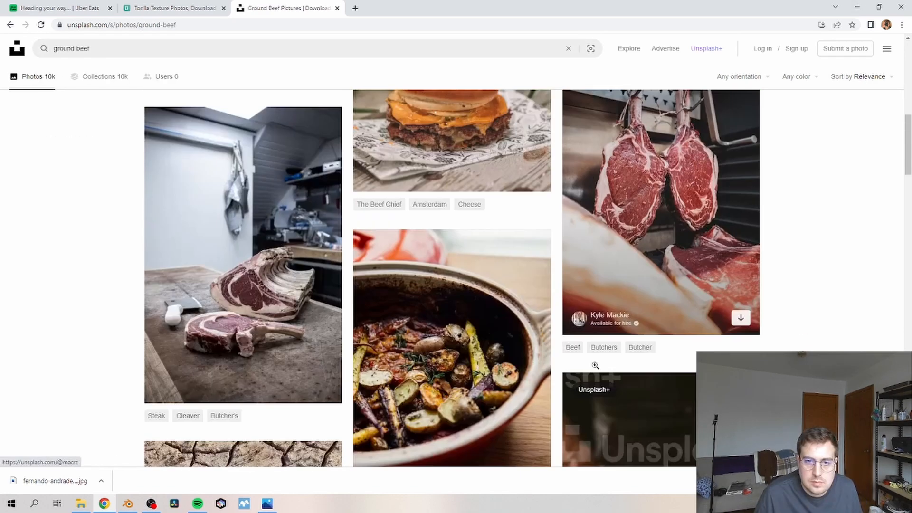
pyautogui.scroll(-9, 612, 345)
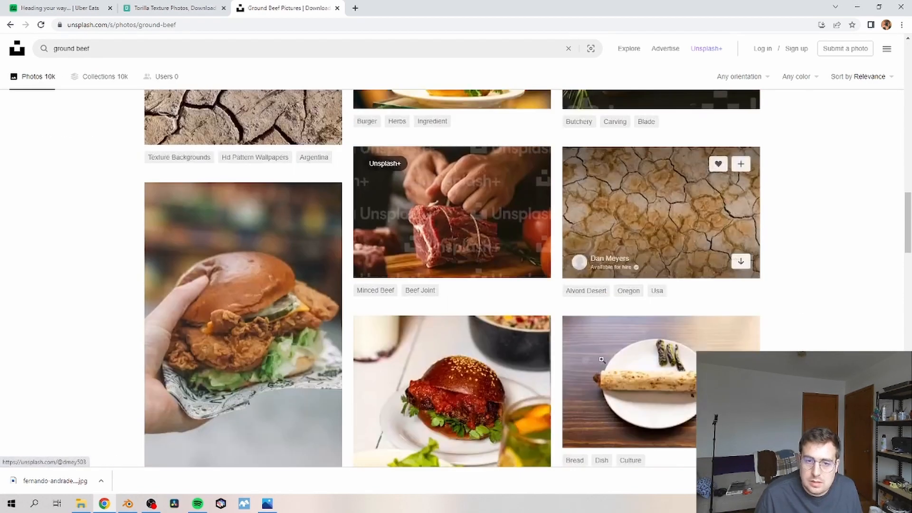
pyautogui.scroll(-15, 612, 345)
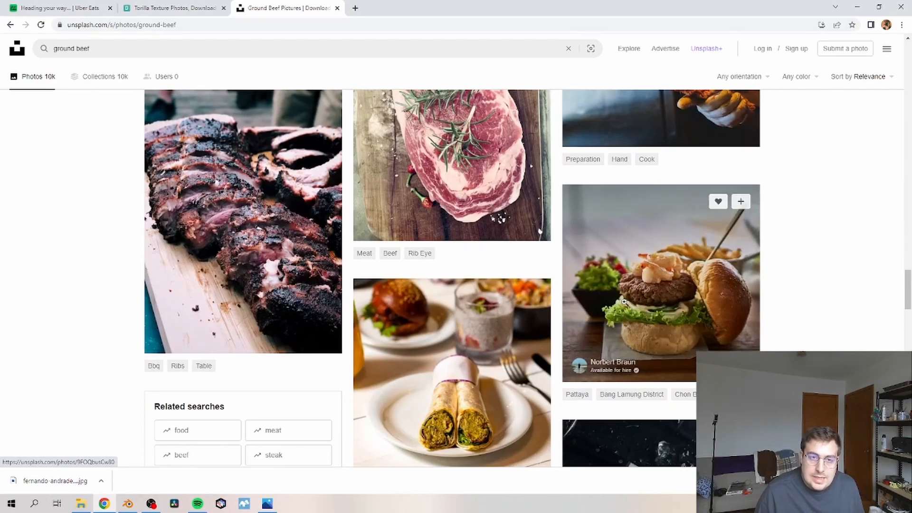
pyautogui.scroll(-5, 625, 292)
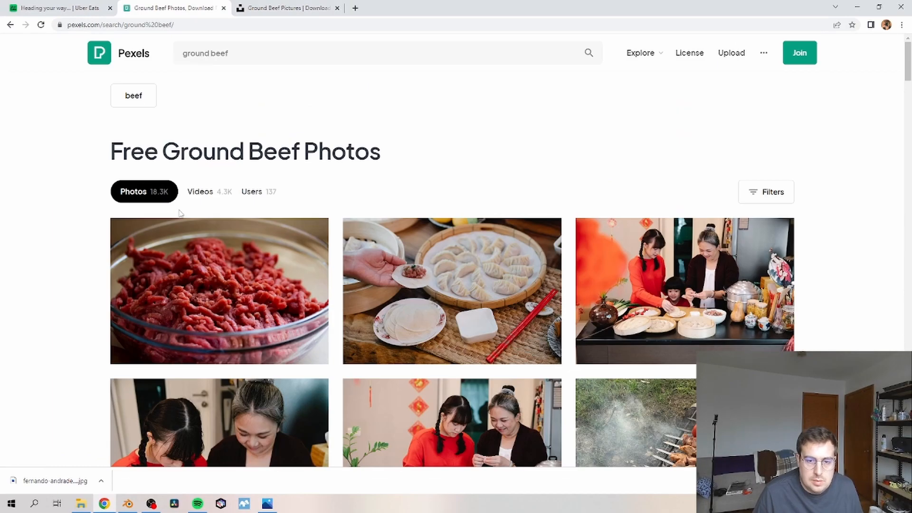
# Look through the Pexels results for a substitute meat texture, including a search for "rocks", and download the grey gravel photo.
pyautogui.scroll(-4, 100, 212)
pyautogui.scroll(-9, 97, 210)
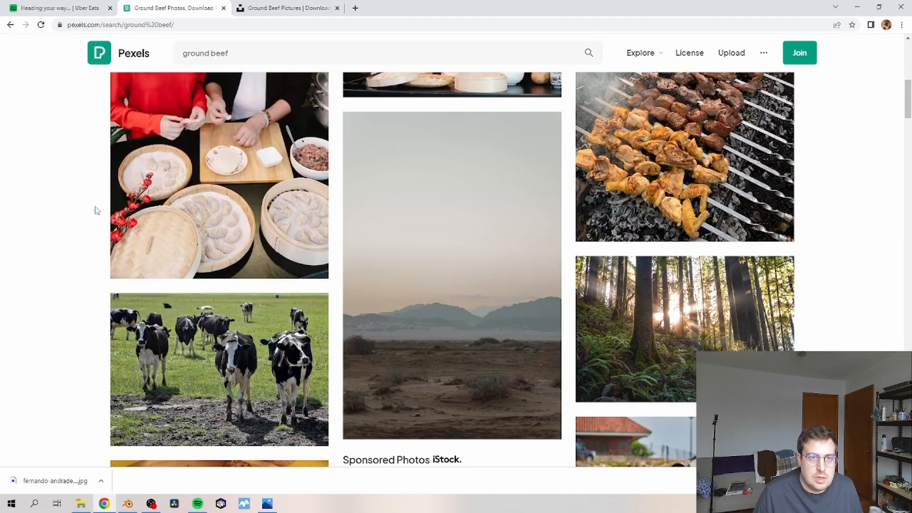
pyautogui.scroll(-4, 97, 210)
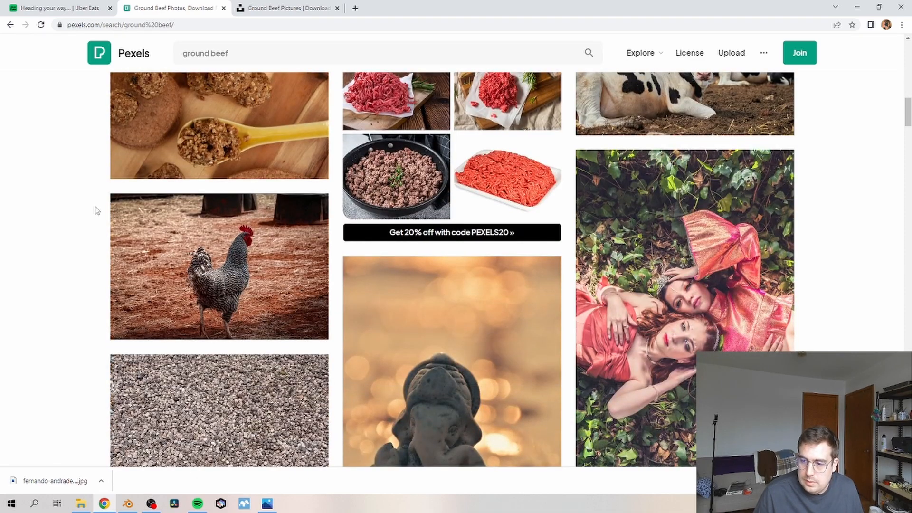
pyautogui.scroll(-4, 95, 209)
pyautogui.scroll(-4, 94, 207)
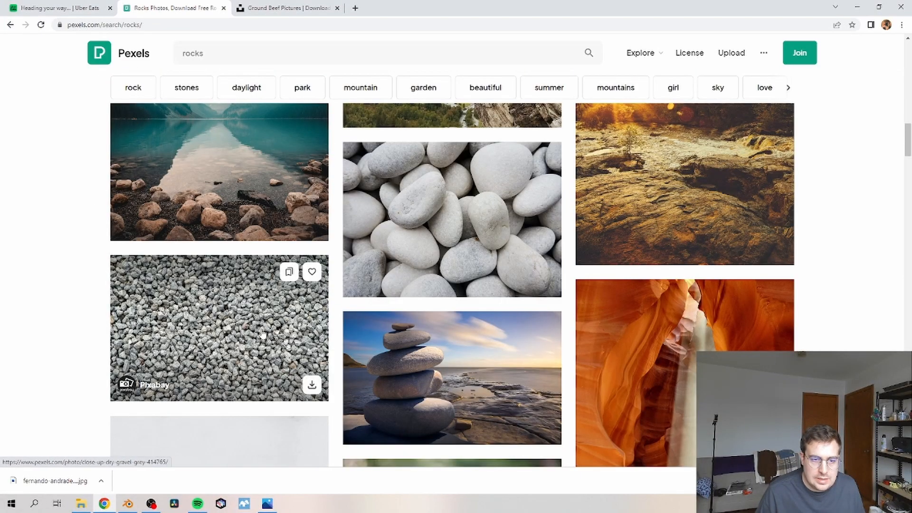
pyautogui.click(312, 385)
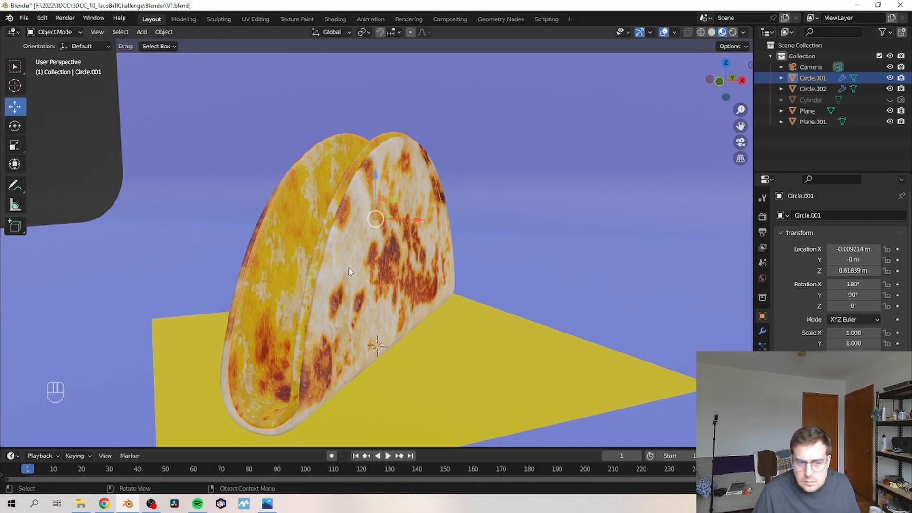
# Switch to Blender and examine the taco shell's tortilla texture from several sides along with its material nodes.
pyautogui.scroll(-2, 348, 263)
pyautogui.moveTo(346, 258); pyautogui.dragTo(403, 259, button='middle')
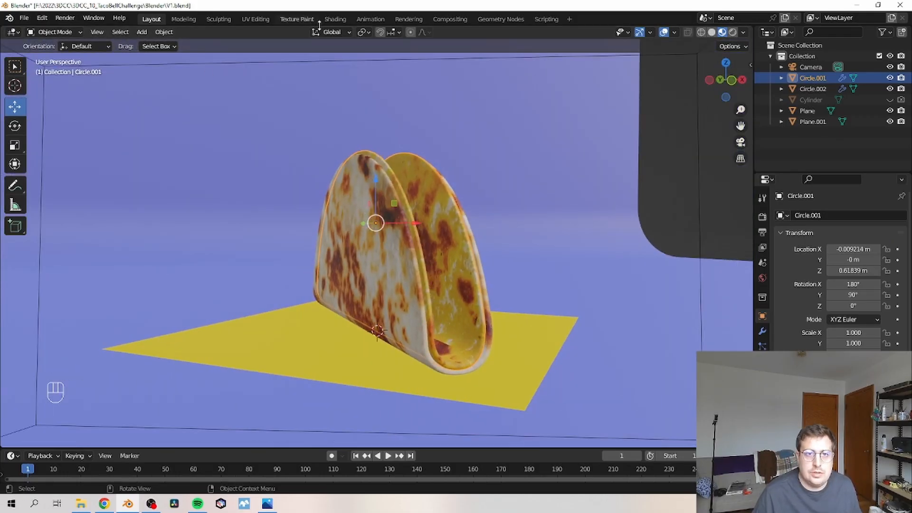
pyautogui.click(335, 19)
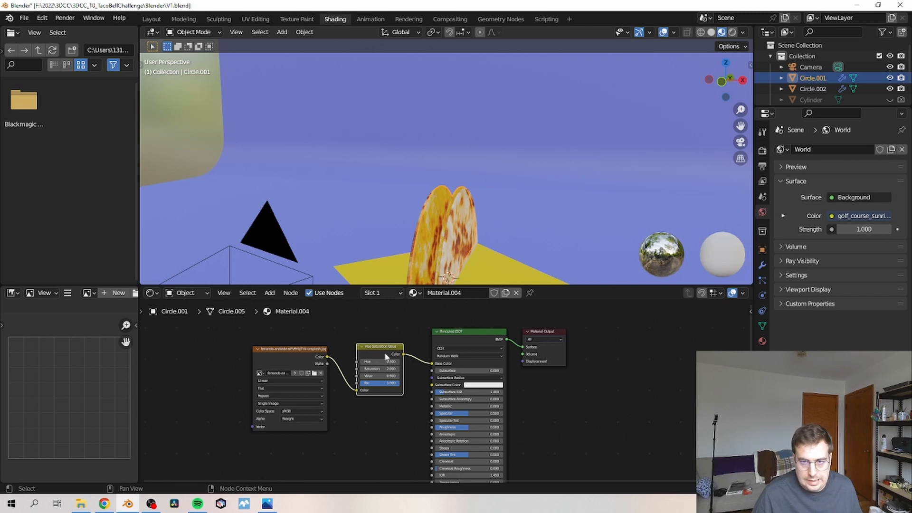
pyautogui.click(151, 19)
pyautogui.scroll(-2, 387, 246)
pyautogui.moveTo(386, 246); pyautogui.dragTo(326, 261, button='middle')
pyautogui.scroll(1, 326, 262)
pyautogui.moveTo(0, 90); pyautogui.dragTo(0, 92)
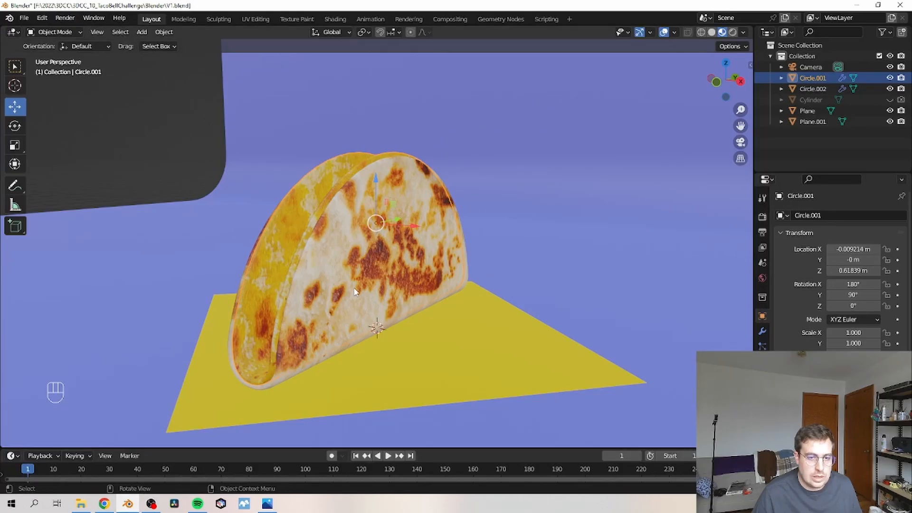
pyautogui.moveTo(356, 290); pyautogui.dragTo(371, 285, button='middle')
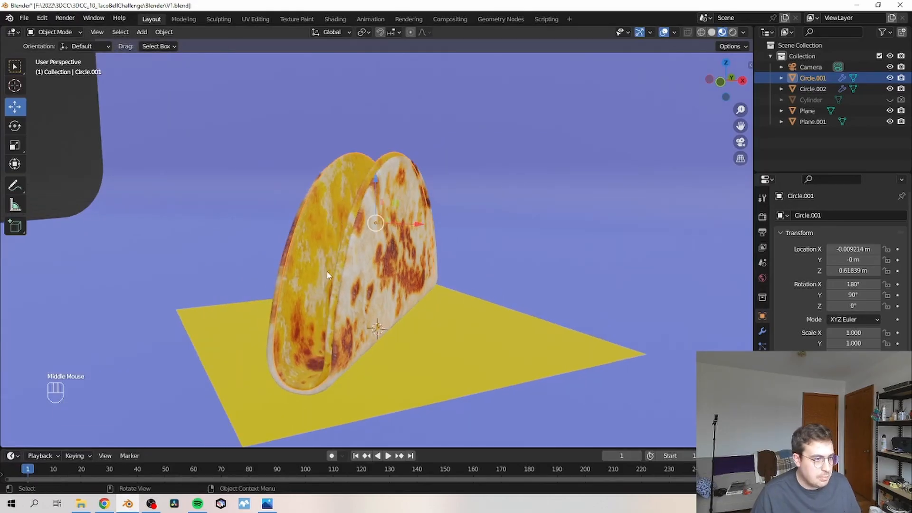
# Add a cube at the world origin and scale it down uniformly to about 0.166.
pyautogui.hotkey('shift', 'a')
pyautogui.click(273, 35)
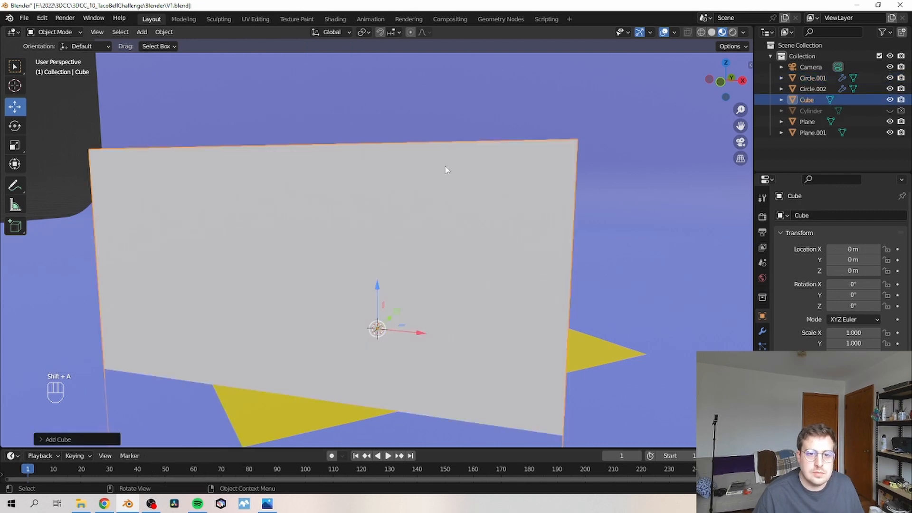
pyautogui.press('s')
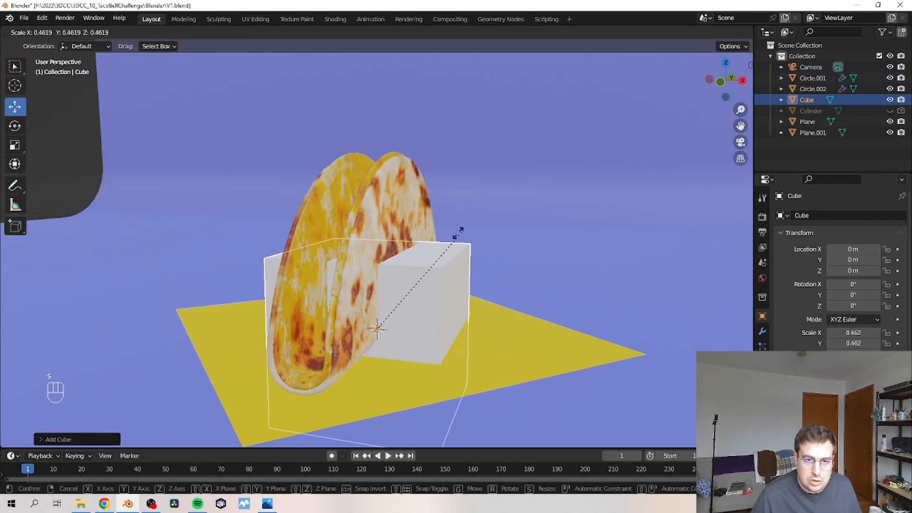
pyautogui.click(407, 297)
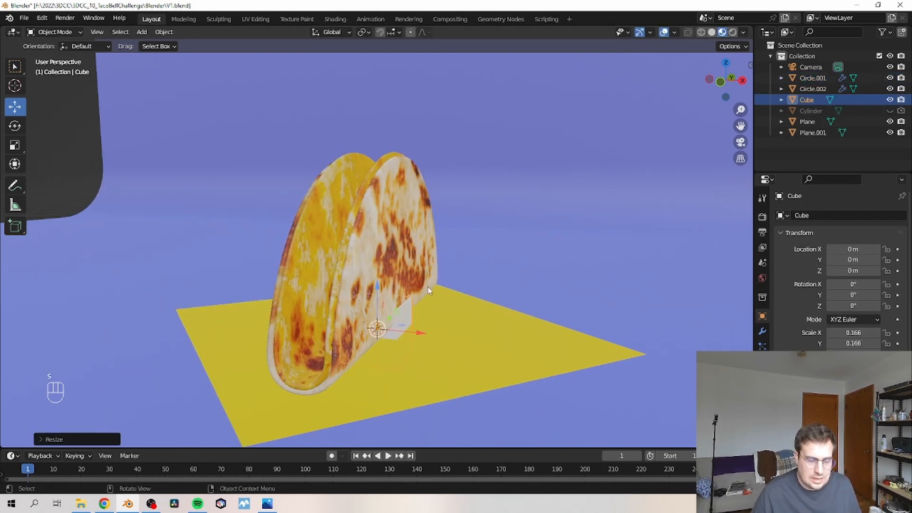
# Stretch the cube along Y inside the shell to a scale of about 0.107 in X and 0.997 in Y, and raise it to Z 0.147 m.
pyautogui.press('KP_7')
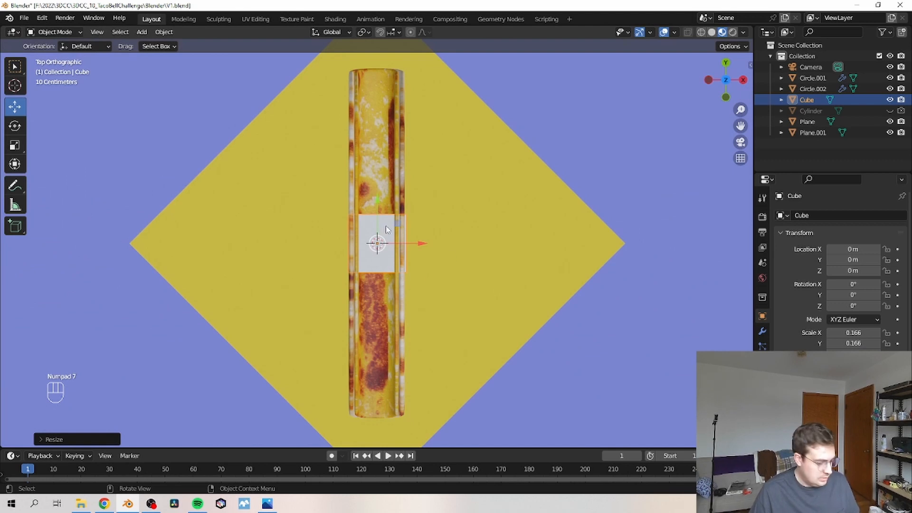
pyautogui.press('s')
pyautogui.press('y')
pyautogui.click(393, 122)
pyautogui.press('s')
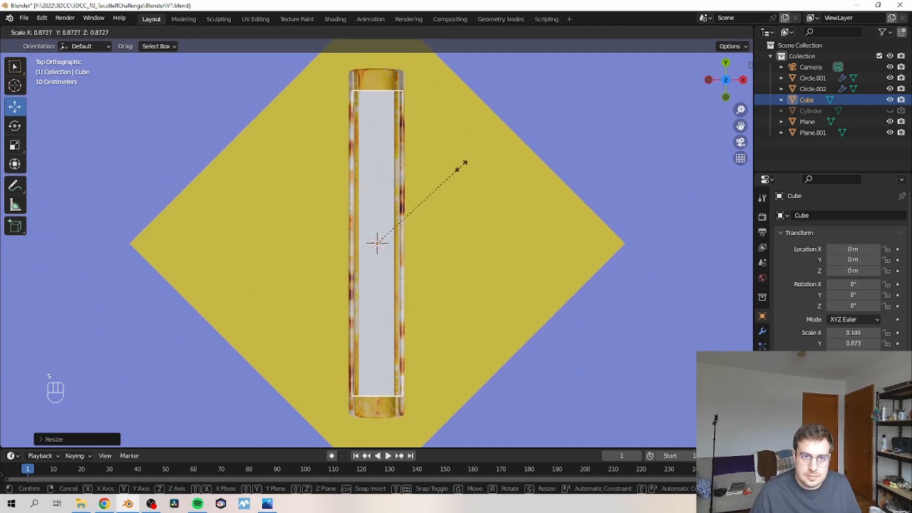
pyautogui.press('y')
pyautogui.click(371, 85)
pyautogui.moveTo(434, 176); pyautogui.dragTo(365, 85, button='middle')
pyautogui.moveTo(377, 289); pyautogui.dragTo(376, 262)
pyautogui.moveTo(336, 309)
pyautogui.mouseDown(button='middle')
pyautogui.moveTo(387, 305)
pyautogui.moveTo(341, 309)
pyautogui.mouseUp(button='middle')
# Bevel all edges of the cube with 11 segments.
pyautogui.press('Tab')
pyautogui.hotkey('ctrl', 'b')
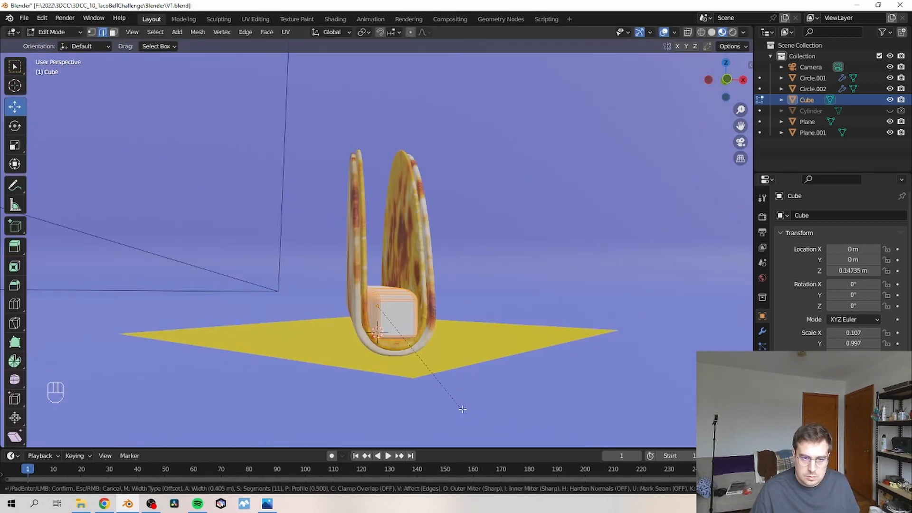
pyautogui.click(460, 406)
pyautogui.press('Tab')
# Scale the beveled block taller along Z and raise it inside the shell to a Z location of about 0.202 m.
pyautogui.moveTo(461, 407); pyautogui.dragTo(468, 271, button='middle')
pyautogui.press('s')
pyautogui.press('z')
pyautogui.click(471, 172)
pyautogui.press('Tab')
pyautogui.press('Tab')
pyautogui.moveTo(376, 262); pyautogui.dragTo(377, 252)
pyautogui.moveTo(209, 362); pyautogui.dragTo(608, 362, button='middle')
# Shade the filling block smooth and add a Subdivision Surface modifier to it.
pyautogui.click(167, 33)
pyautogui.moveTo(195, 98)
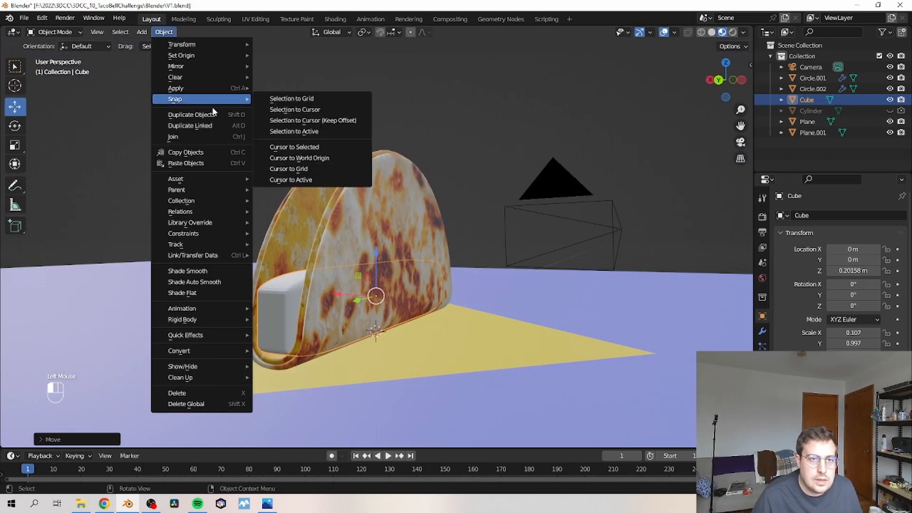
pyautogui.click(167, 32)
pyautogui.click(231, 274)
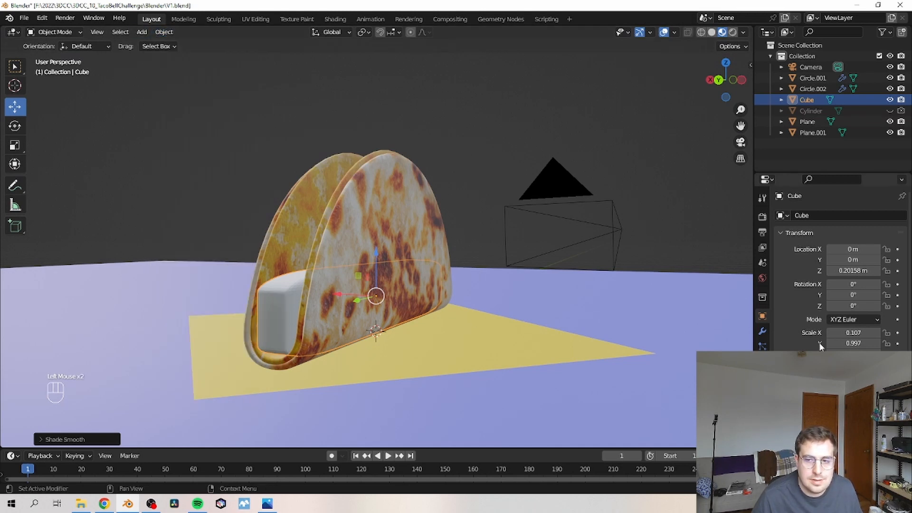
pyautogui.click(762, 331)
pyautogui.click(815, 214)
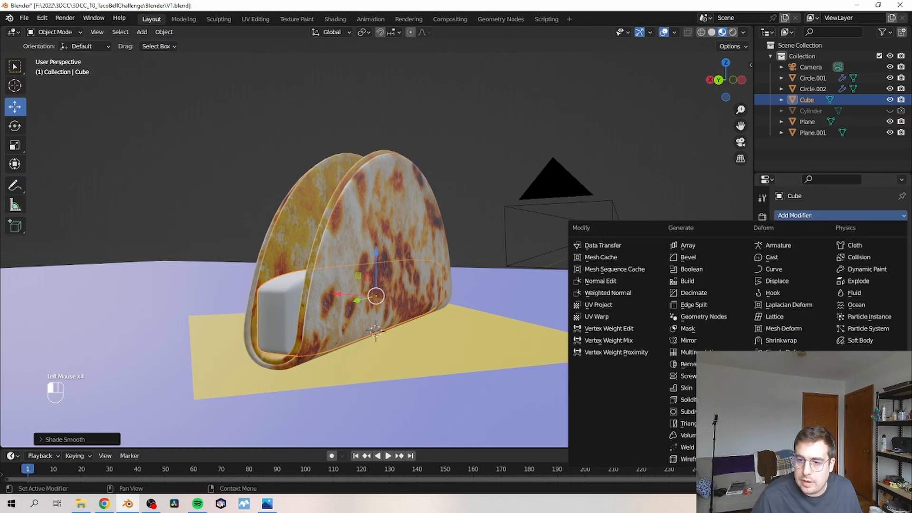
pyautogui.click(684, 411)
pyautogui.moveTo(459, 350); pyautogui.dragTo(442, 314, button='middle')
# Give the filling block a new material with a dark reddish-brown base color for the ground beef.
pyautogui.click(762, 407)
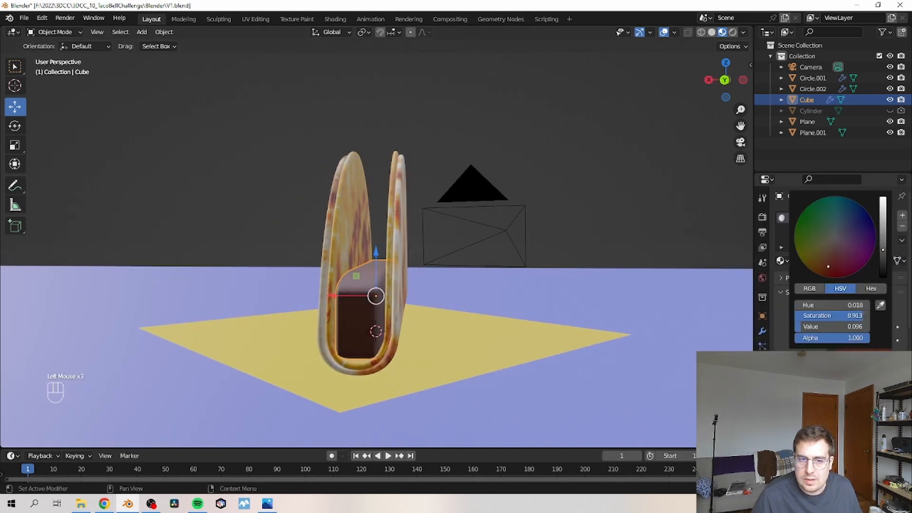
pyautogui.moveTo(459, 284); pyautogui.dragTo(187, 289, button='middle')
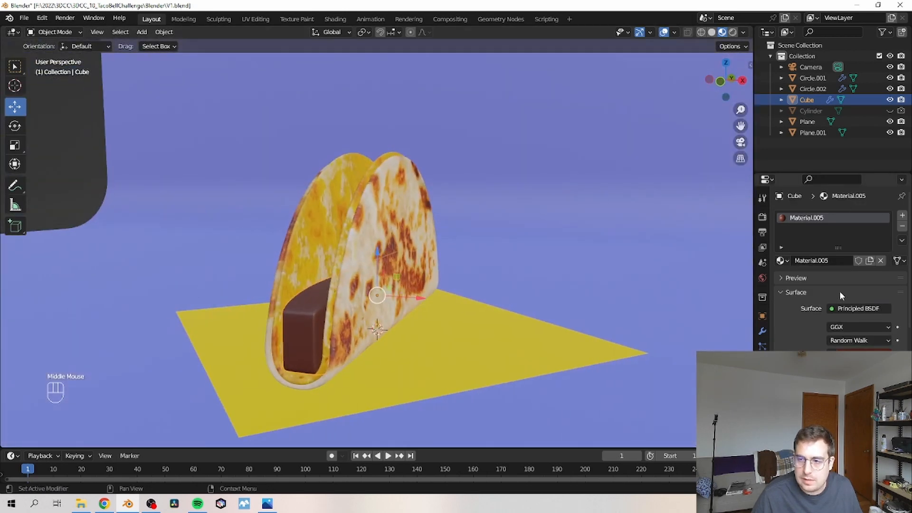
pyautogui.click(859, 357)
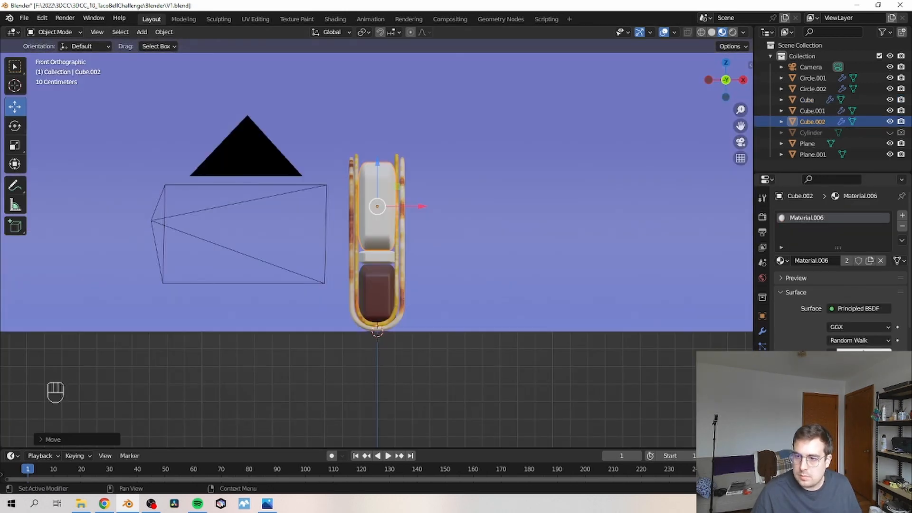
# Make the uppermost filling block's material independent of the white one and set its base color to bright lettuce green.
pyautogui.click(860, 356)
pyautogui.click(869, 261)
pyautogui.click(861, 354)
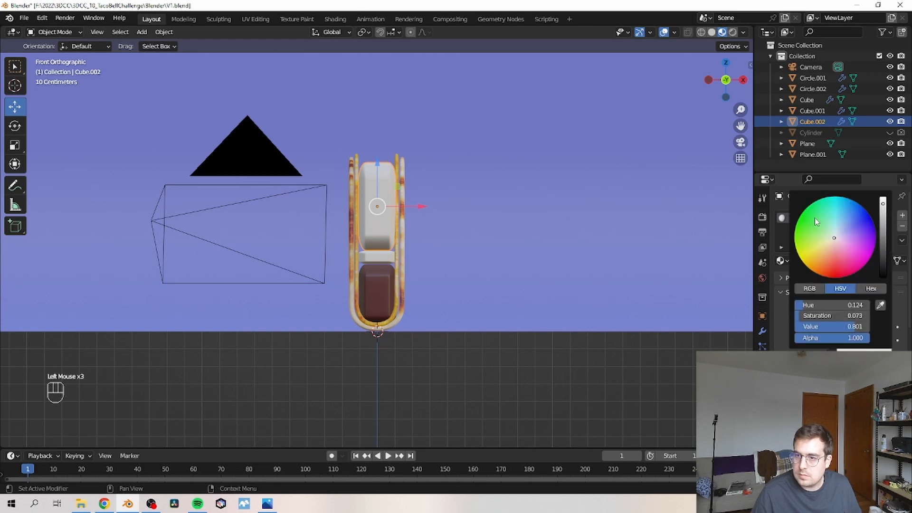
pyautogui.moveTo(820, 222); pyautogui.dragTo(812, 222)
# Deselect the green block and examine the filled taco from several sides.
pyautogui.moveTo(503, 223); pyautogui.dragTo(435, 230, button='middle')
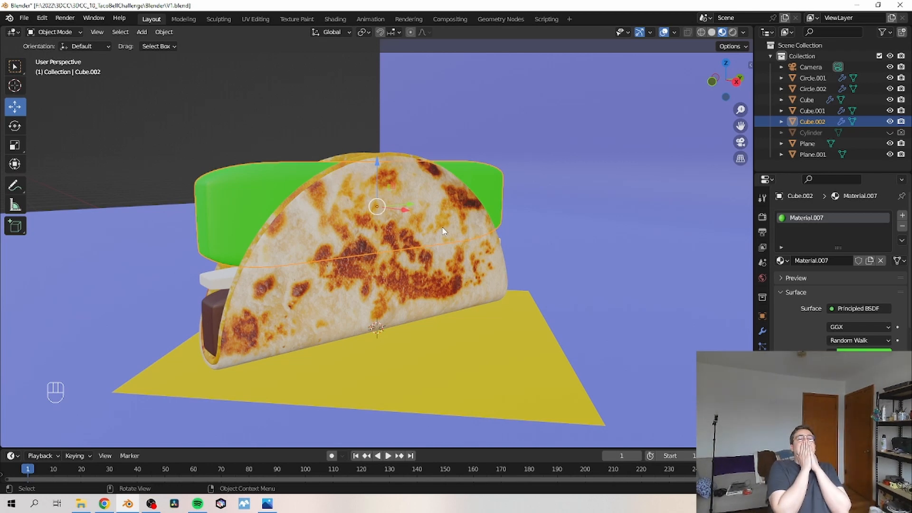
pyautogui.moveTo(402, 292); pyautogui.dragTo(581, 315, button='middle')
pyautogui.scroll(-2, 524, 295)
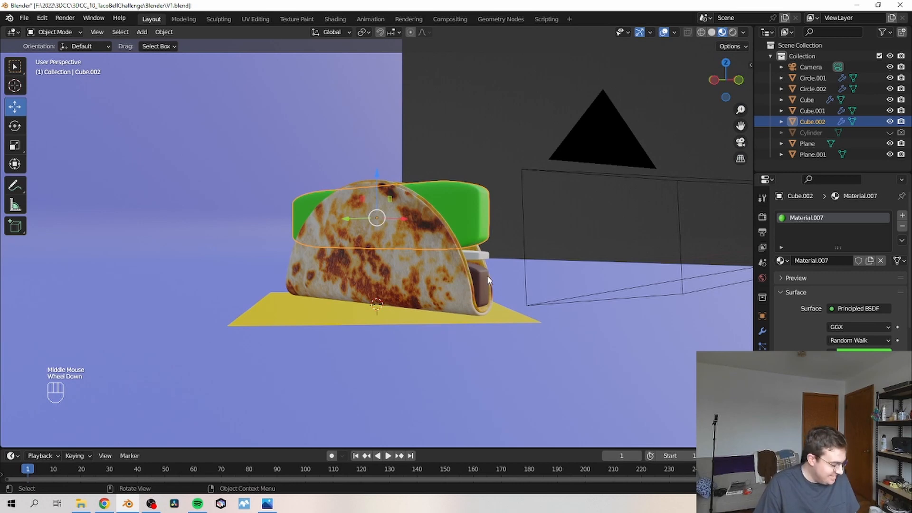
pyautogui.hotkey('alt', 'a')
pyautogui.moveTo(489, 280); pyautogui.dragTo(363, 265, button='middle')
pyautogui.scroll(-1, 504, 287)
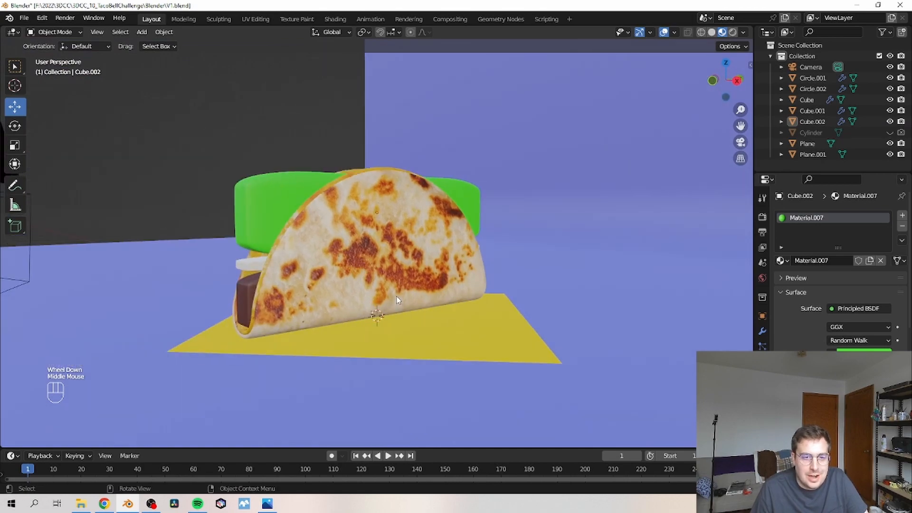
pyautogui.moveTo(397, 296)
pyautogui.mouseDown(button='middle')
pyautogui.moveTo(375, 293)
pyautogui.moveTo(394, 296)
pyautogui.mouseUp(button='middle')
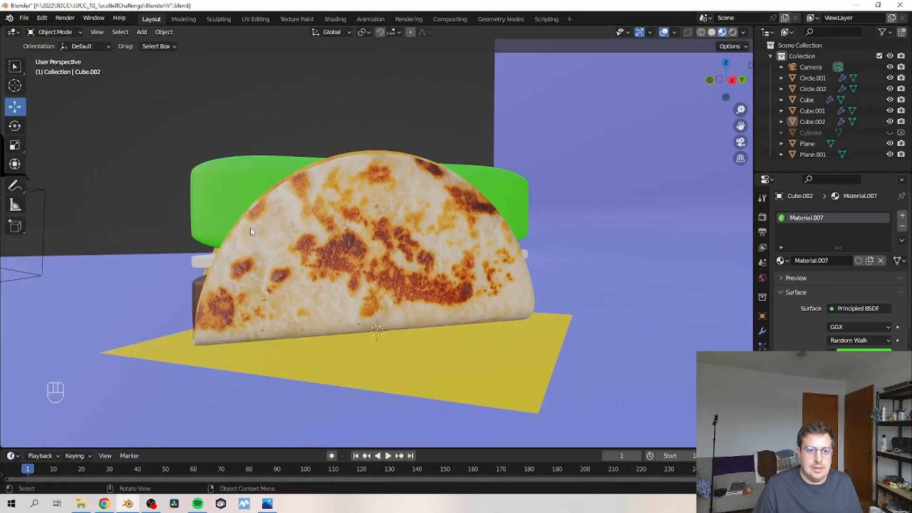
# In the brown meat block's material, add a Bump node feeding Normal, drive its height with a Noise Texture, and increase the noise scale.
pyautogui.click(200, 299)
pyautogui.click(335, 20)
pyautogui.moveTo(383, 435); pyautogui.dragTo(402, 360, button='middle')
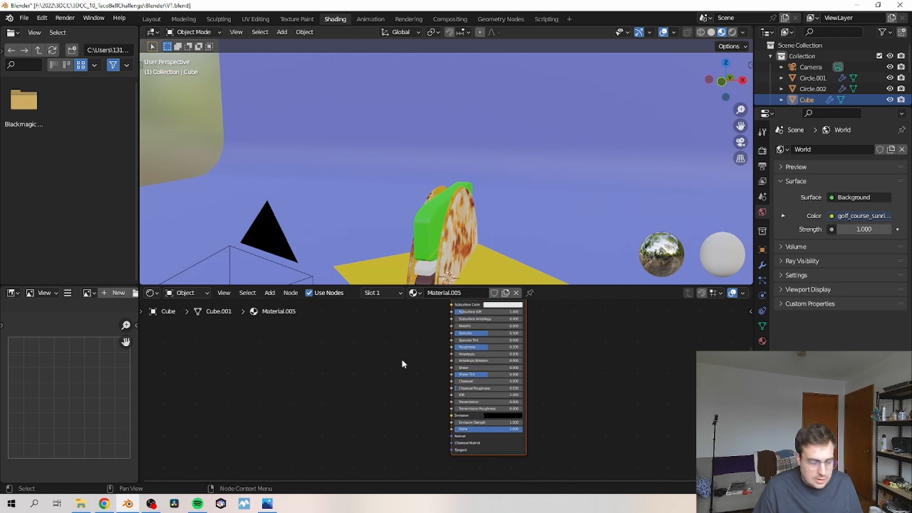
pyautogui.hotkey('shift', 'a')
pyautogui.click(401, 338)
pyautogui.write('bum')
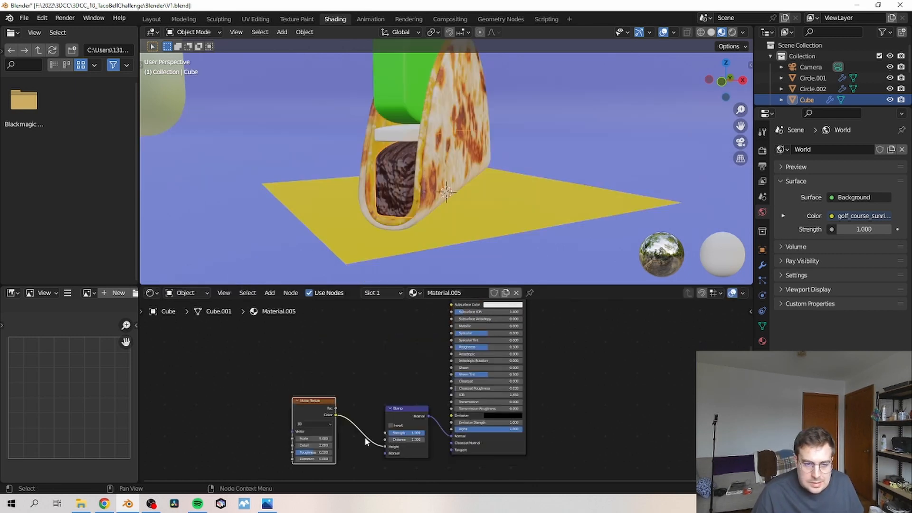
pyautogui.moveTo(312, 438); pyautogui.dragTo(346, 438)
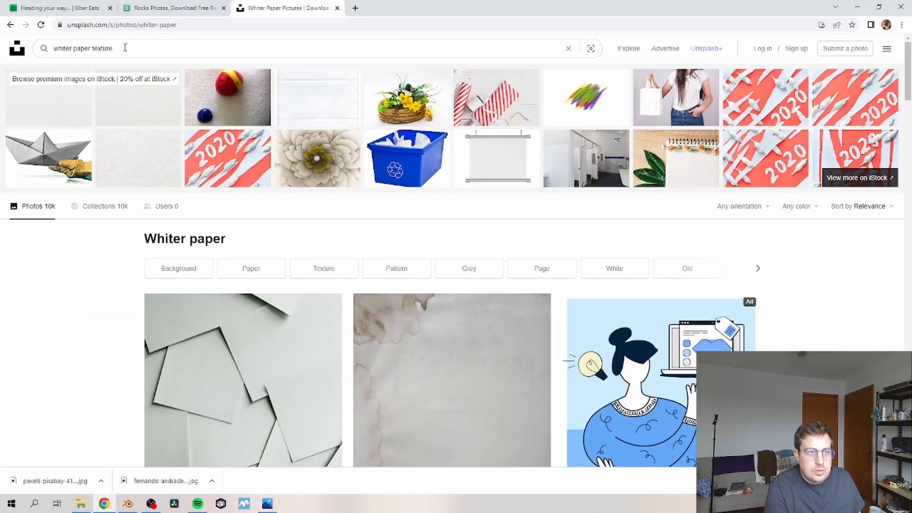
# Switch to the browser, search Unsplash for "whiter paper texture" and look through the photos for a usable white texture.
pyautogui.press('Return')
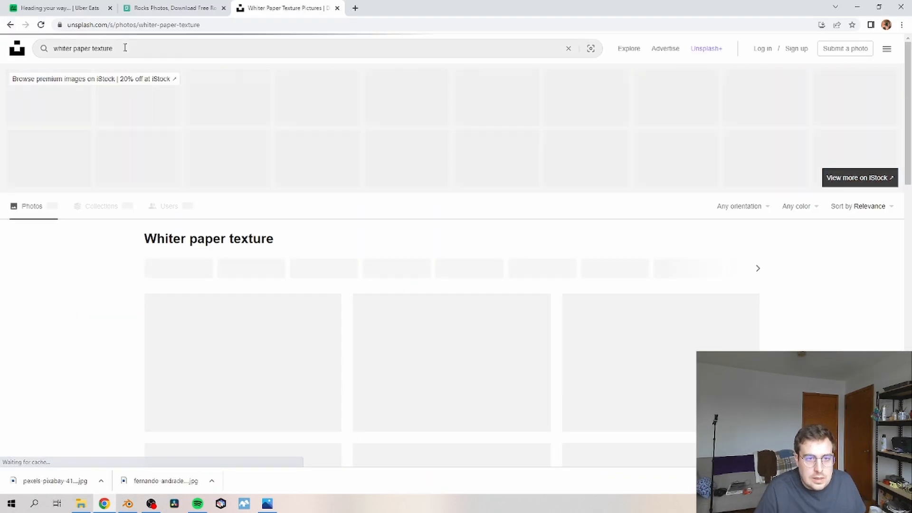
pyautogui.scroll(-8, 335, 183)
pyautogui.scroll(-10, 335, 183)
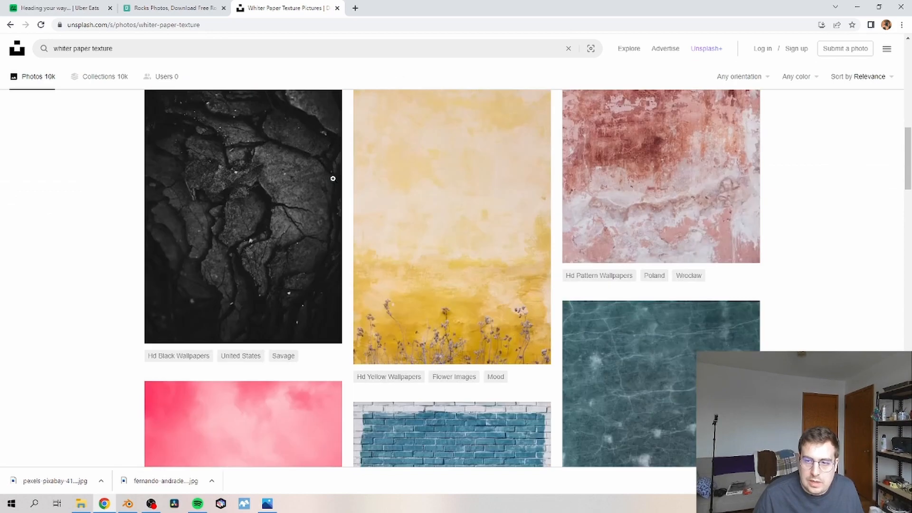
pyautogui.scroll(-5, 333, 179)
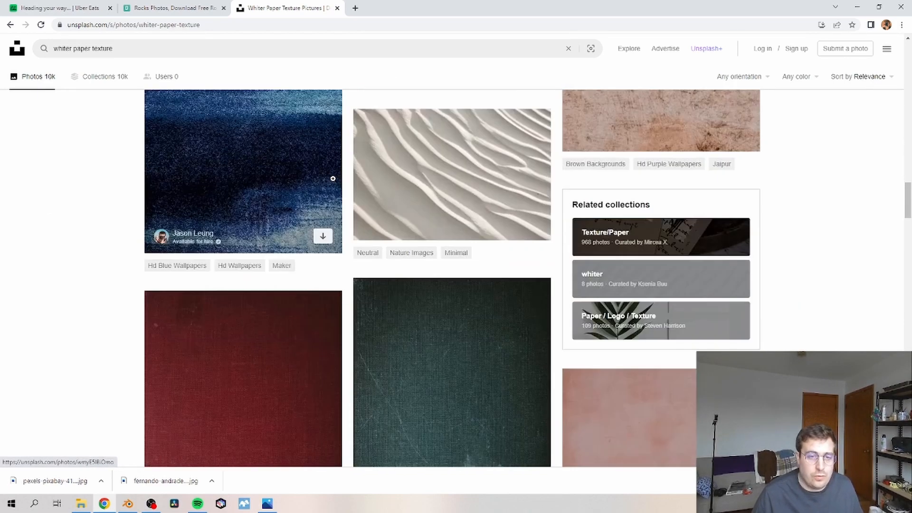
pyautogui.scroll(-15, 333, 178)
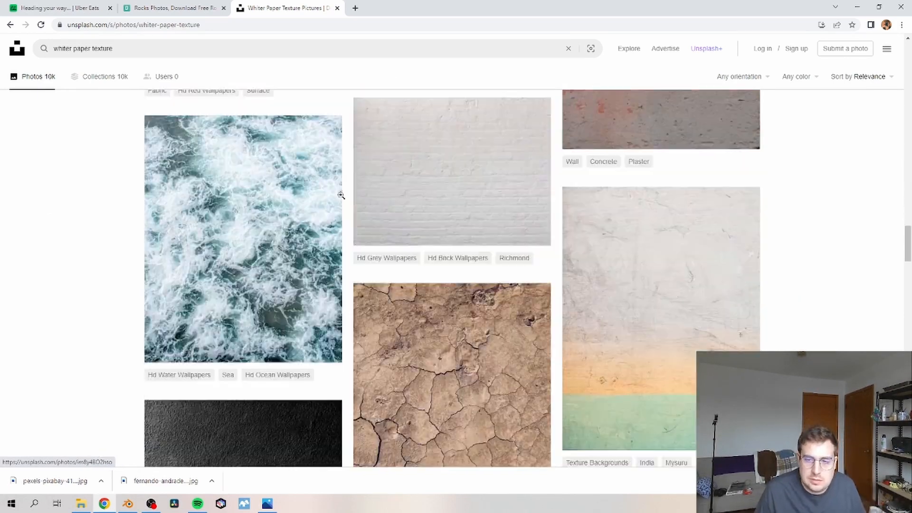
pyautogui.scroll(-15, 344, 197)
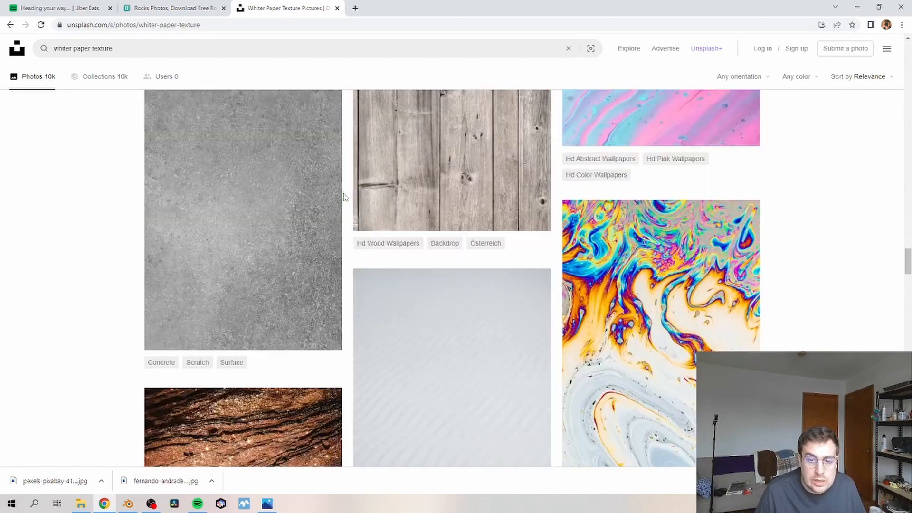
pyautogui.scroll(4, 345, 197)
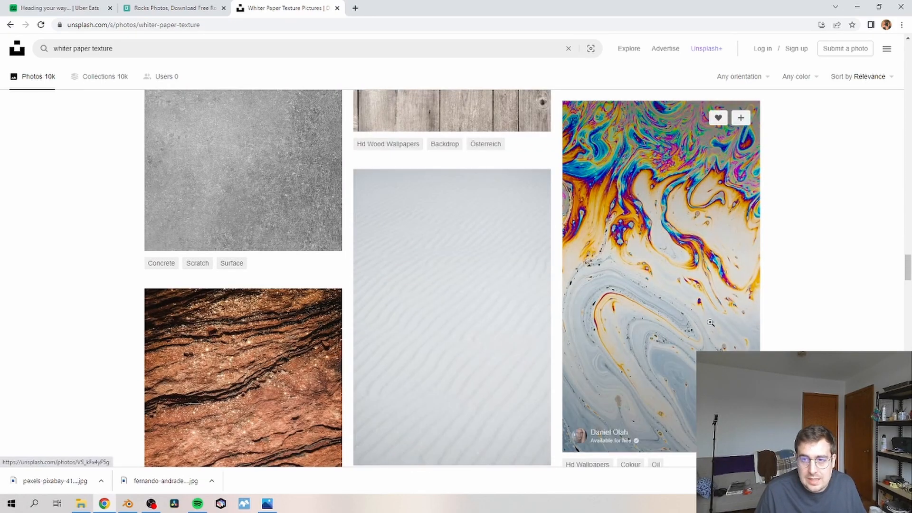
pyautogui.scroll(-20, 816, 319)
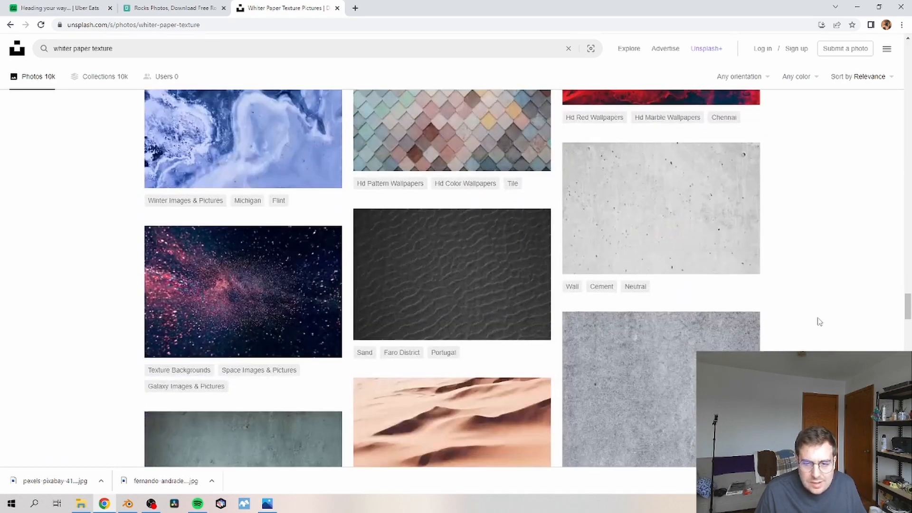
# Browse the white paper texture results, download the multicoloured marbled paint photo with pale swirls, and return to Blender.
pyautogui.scroll(-15, 452, 278)
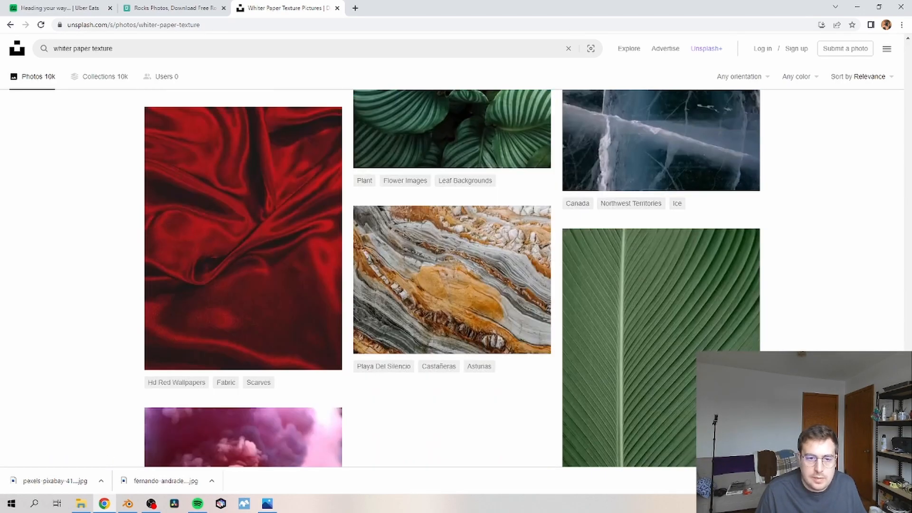
pyautogui.scroll(15, 451, 278)
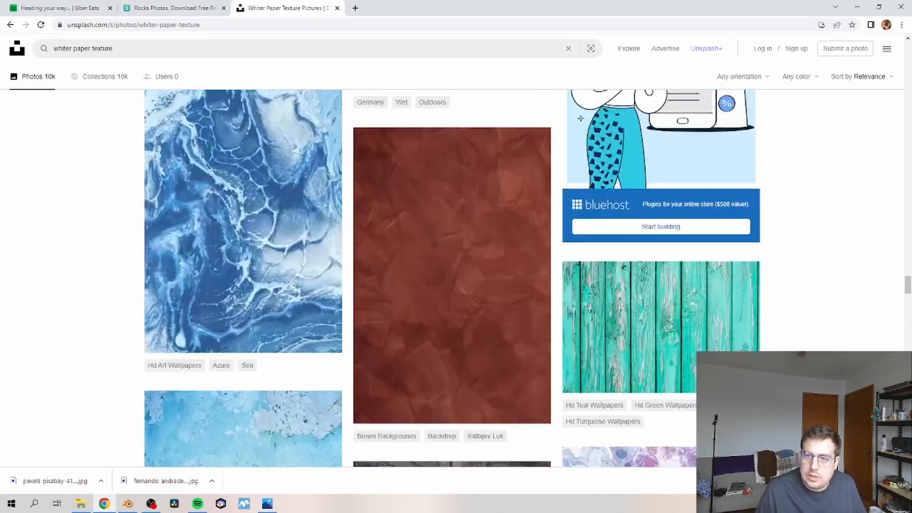
pyautogui.scroll(20, 451, 277)
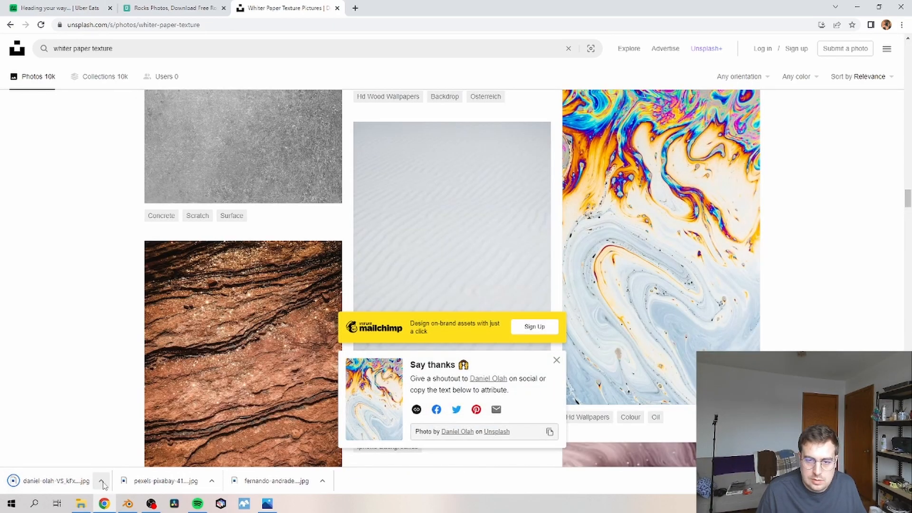
pyautogui.click(102, 481)
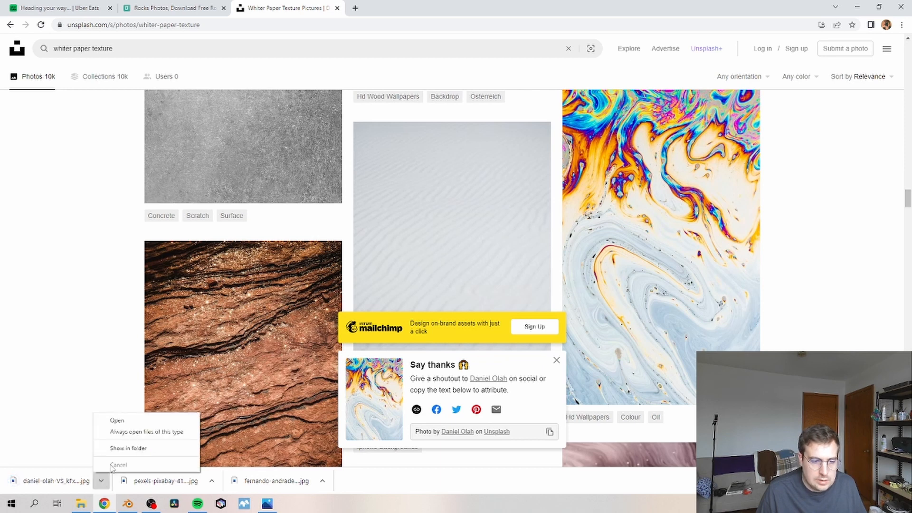
pyautogui.click(67, 387)
pyautogui.click(860, 6)
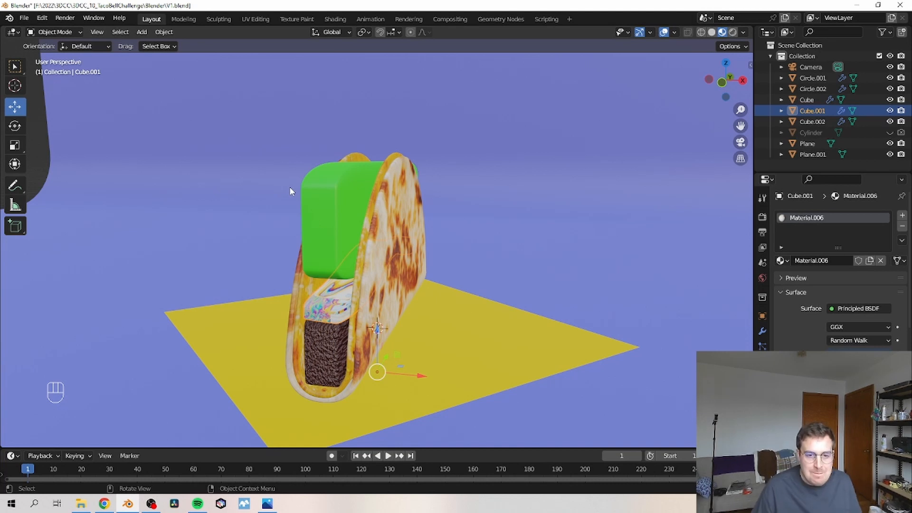
# With the marbled photo as the white filling block's base color, enlarge its UV layout and position it over the image's pale lower area.
pyautogui.scroll(3, 399, 302)
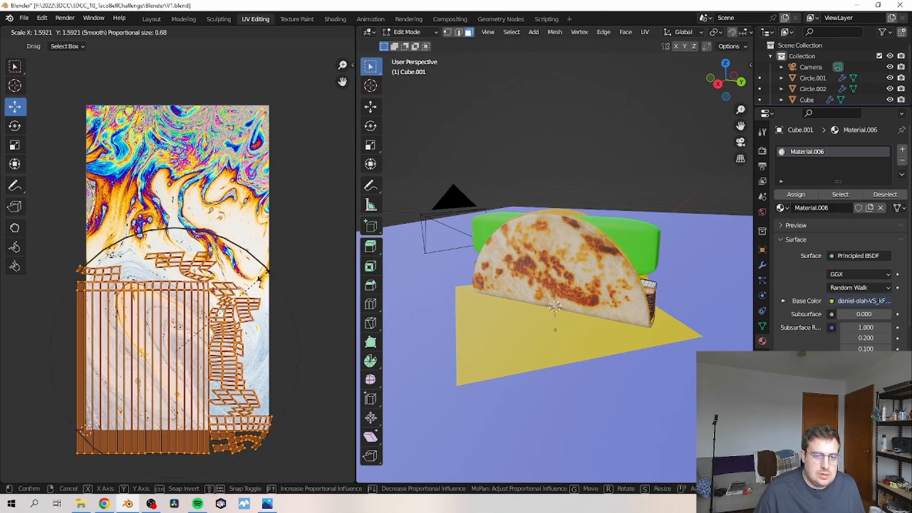
pyautogui.click(144, 303)
pyautogui.moveTo(176, 311); pyautogui.dragTo(177, 285)
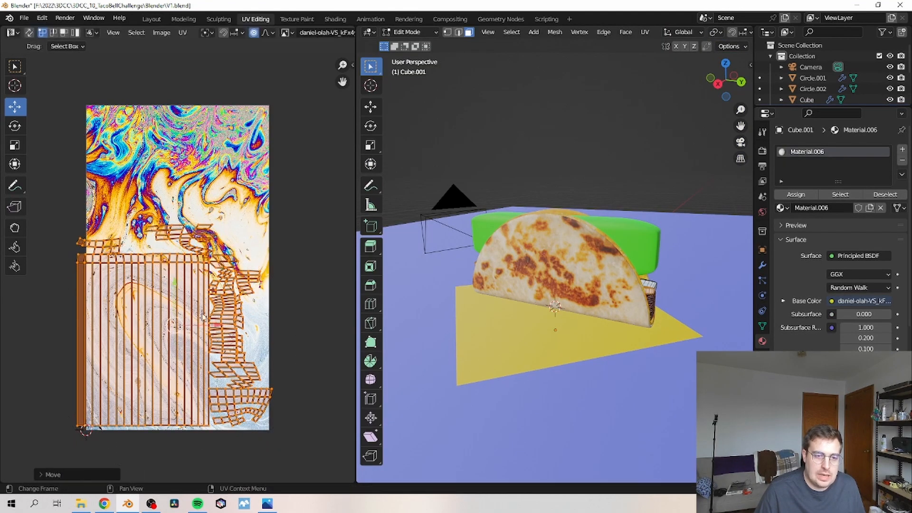
pyautogui.moveTo(214, 327); pyautogui.dragTo(222, 328)
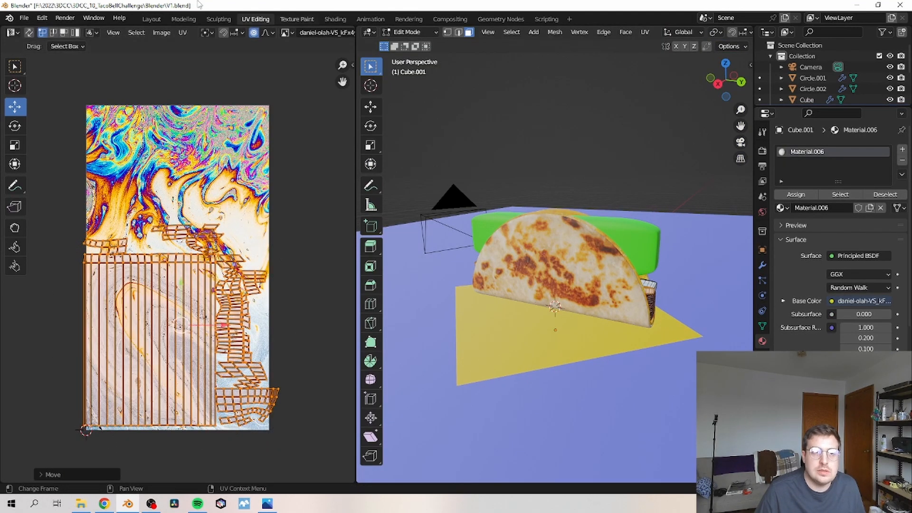
# Add several loop cuts along the green lettuce block and reshape it to fit within the shell's curve.
pyautogui.click(152, 19)
pyautogui.scroll(-3, 296, 297)
pyautogui.moveTo(295, 298); pyautogui.dragTo(181, 193, button='middle')
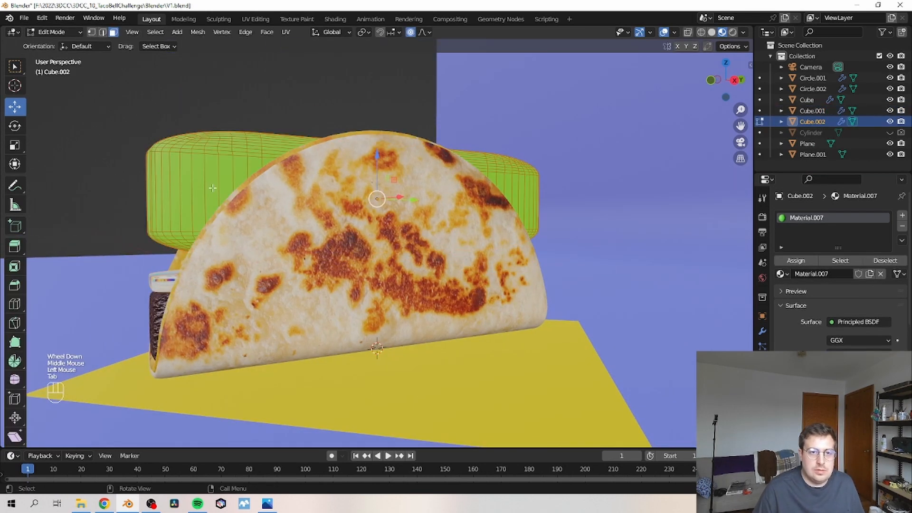
pyautogui.moveTo(436, 190); pyautogui.dragTo(477, 236, button='middle')
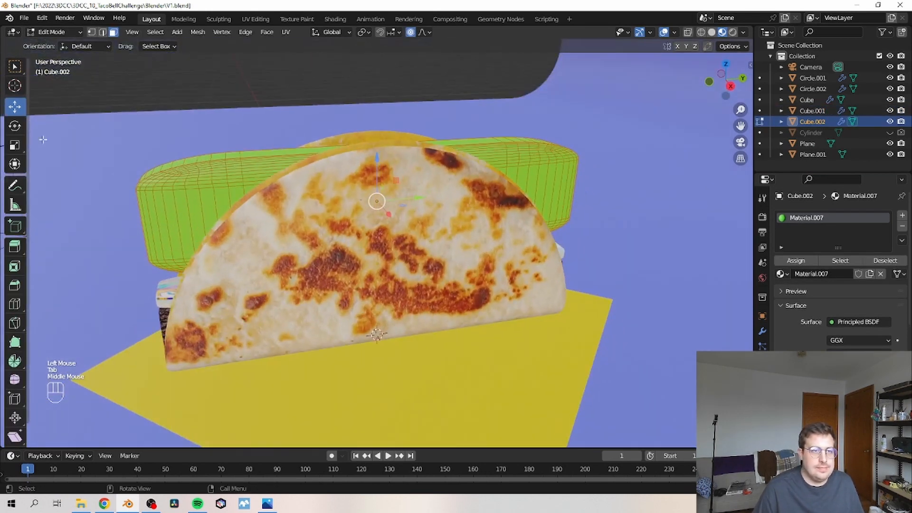
pyautogui.click(15, 304)
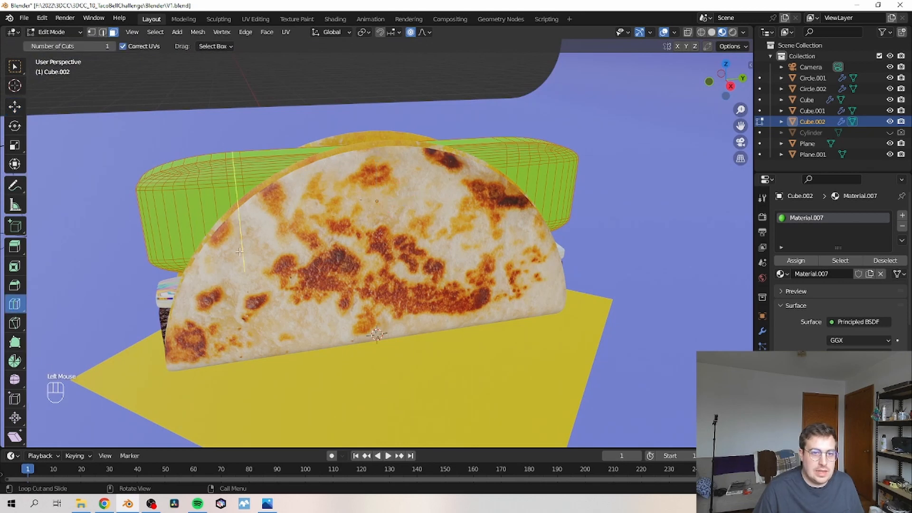
pyautogui.doubleClick(375, 225)
pyautogui.click(492, 165)
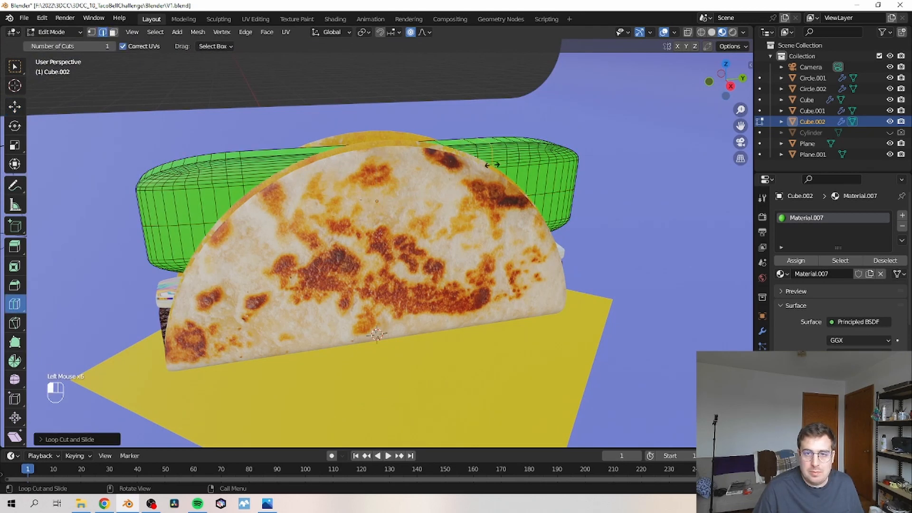
pyautogui.click(274, 165)
pyautogui.click(254, 165)
pyautogui.doubleClick(345, 165)
pyautogui.press('Tab')
pyautogui.press('Tab')
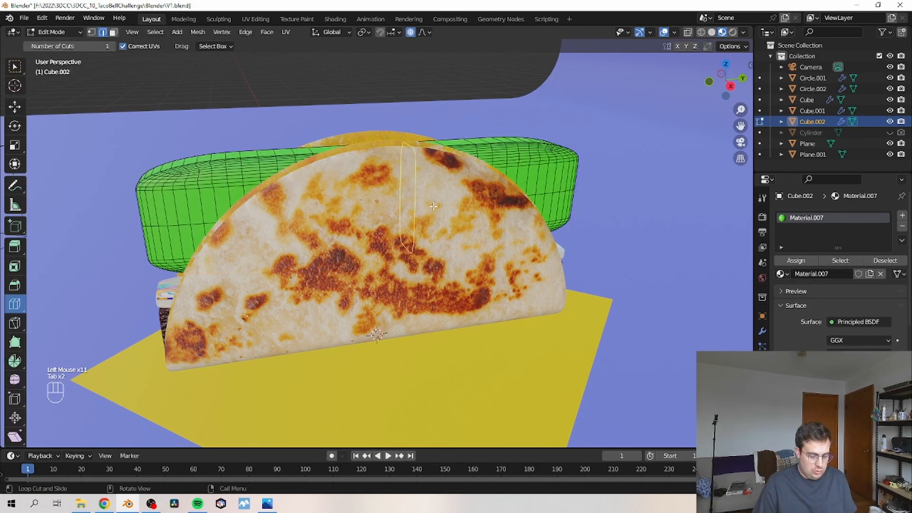
pyautogui.press('KP_3')
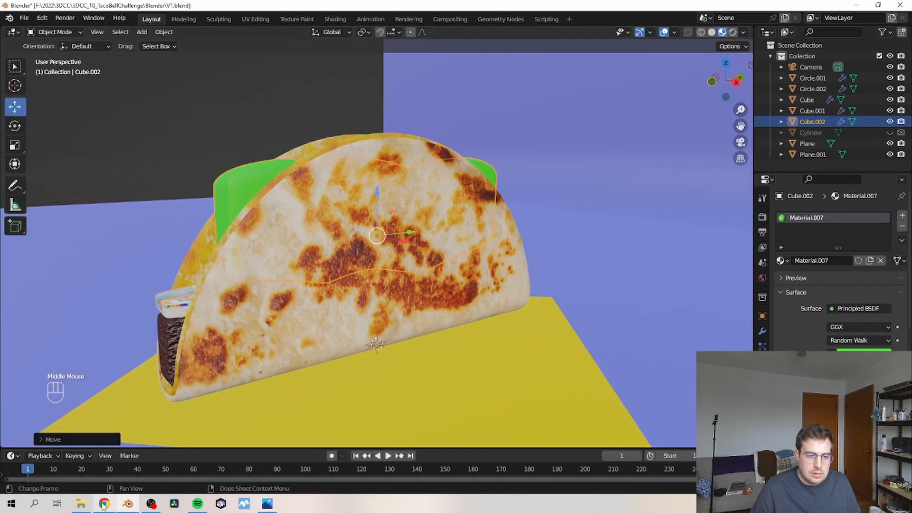
# Switch to the browser, download the pale rippled sand photo from the Unsplash results, and return to Blender.
pyautogui.click(104, 503)
pyautogui.scroll(-3, 455, 199)
pyautogui.scroll(1, 455, 198)
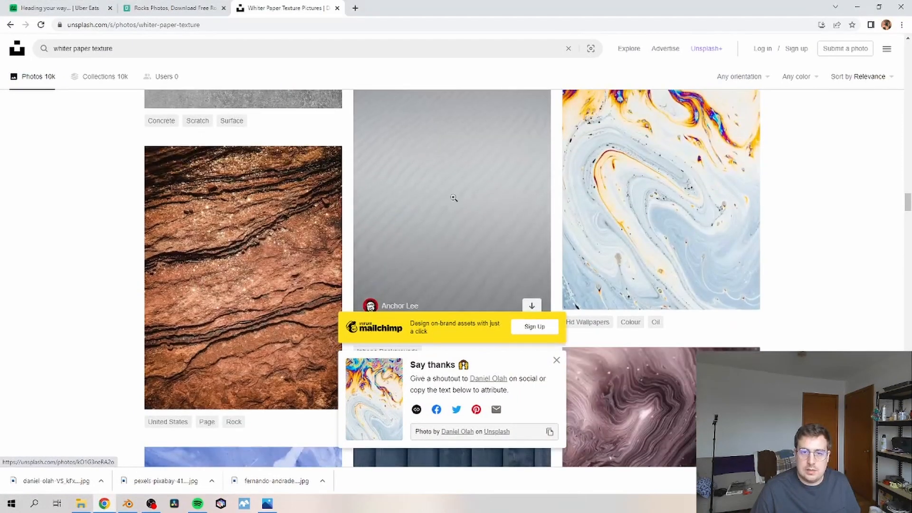
pyautogui.scroll(-1, 517, 267)
pyautogui.click(532, 258)
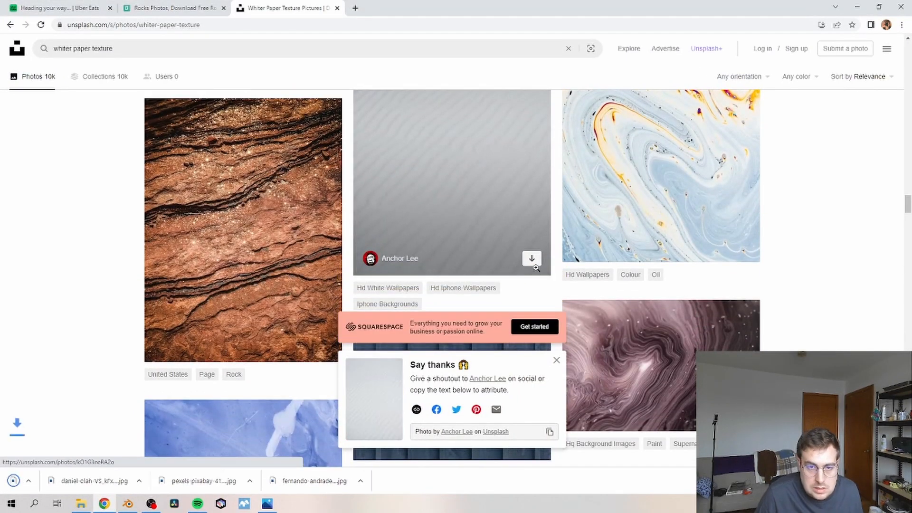
pyautogui.scroll(1, 535, 267)
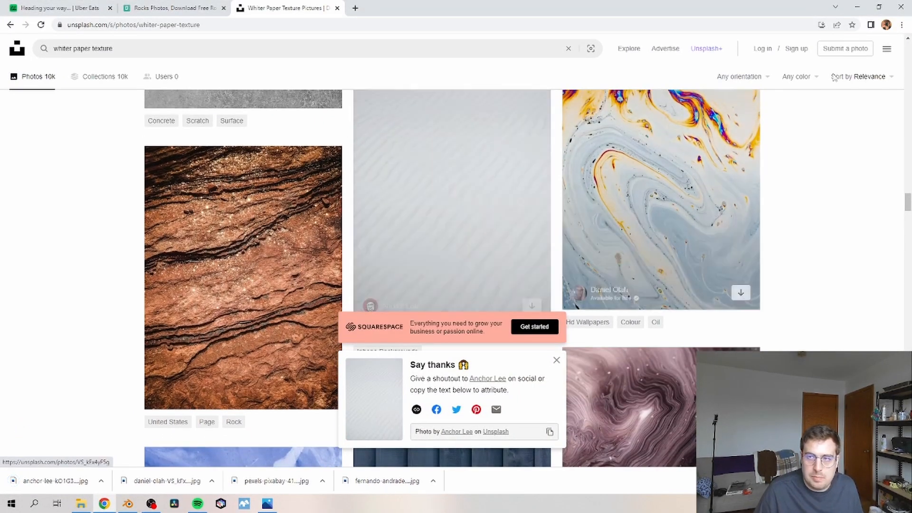
pyautogui.click(853, 5)
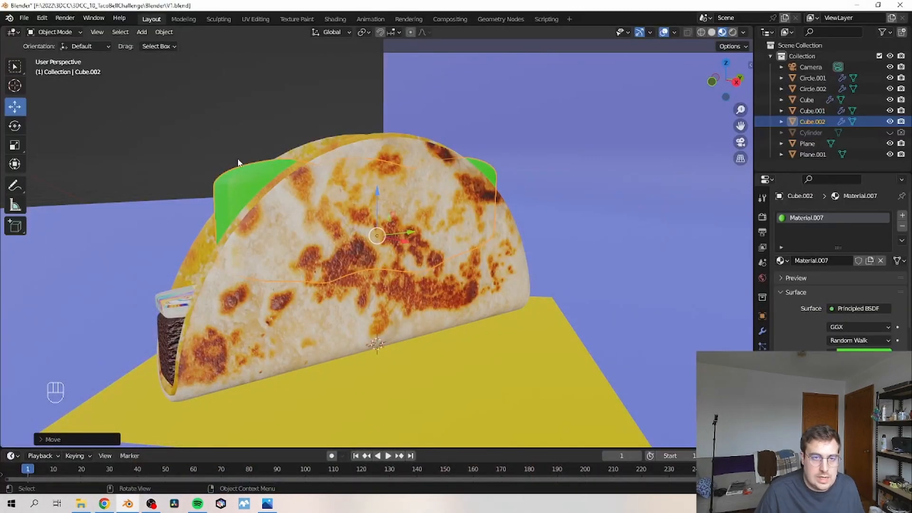
# In the green lettuce material, add a Bump node feeding Normal and drive its height with the rippled sand image texture.
pyautogui.click(339, 20)
pyautogui.moveTo(395, 407); pyautogui.dragTo(392, 369, button='middle')
pyautogui.hotkey('shift', 'a')
pyautogui.click(346, 366)
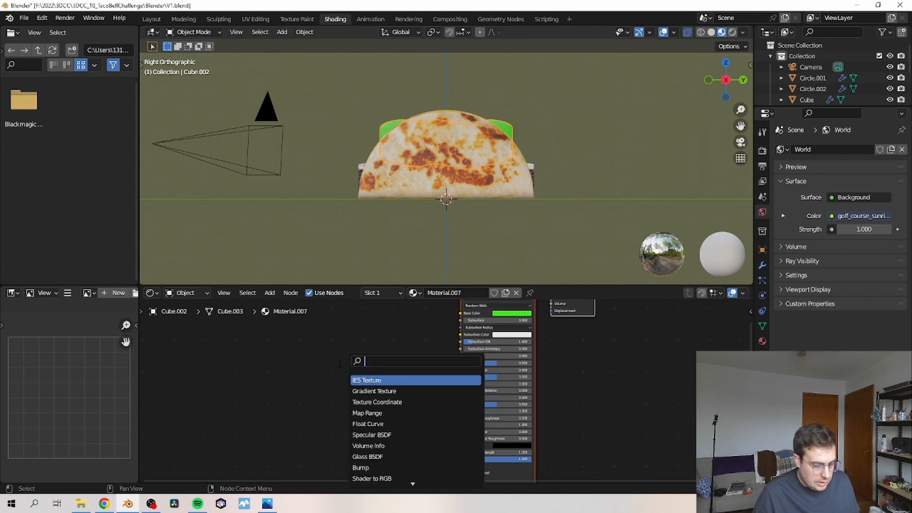
pyautogui.write('bump')
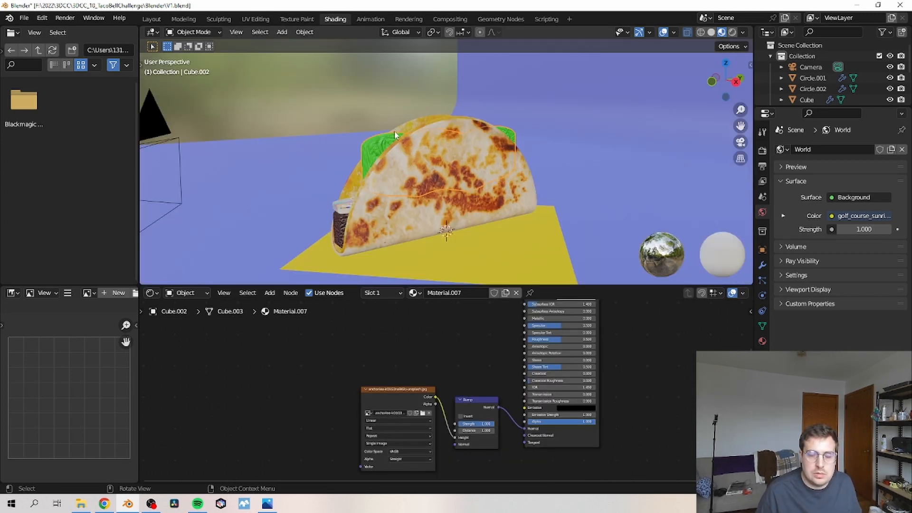
# Return to the main layout view and examine the lettuce's bumpy texture and the taco from several sides.
pyautogui.click(151, 19)
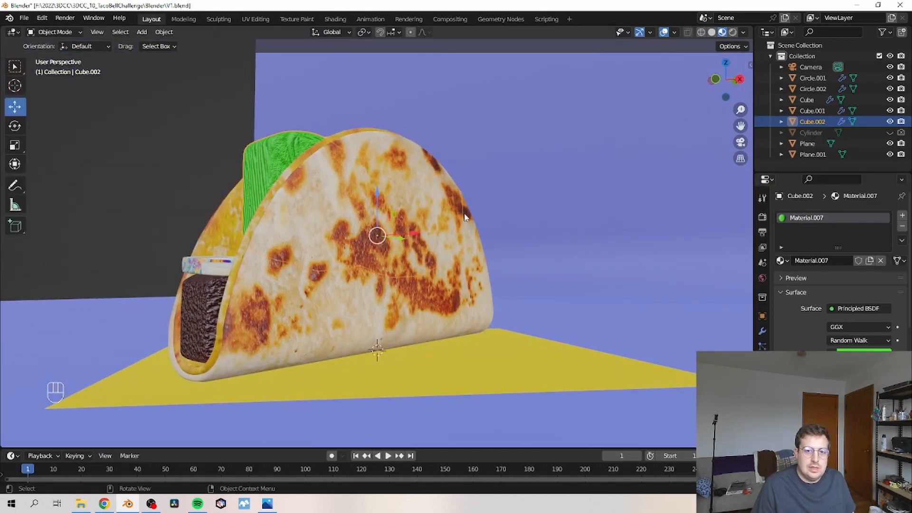
pyautogui.scroll(-2, 451, 223)
pyautogui.moveTo(464, 216); pyautogui.dragTo(372, 196, button='middle')
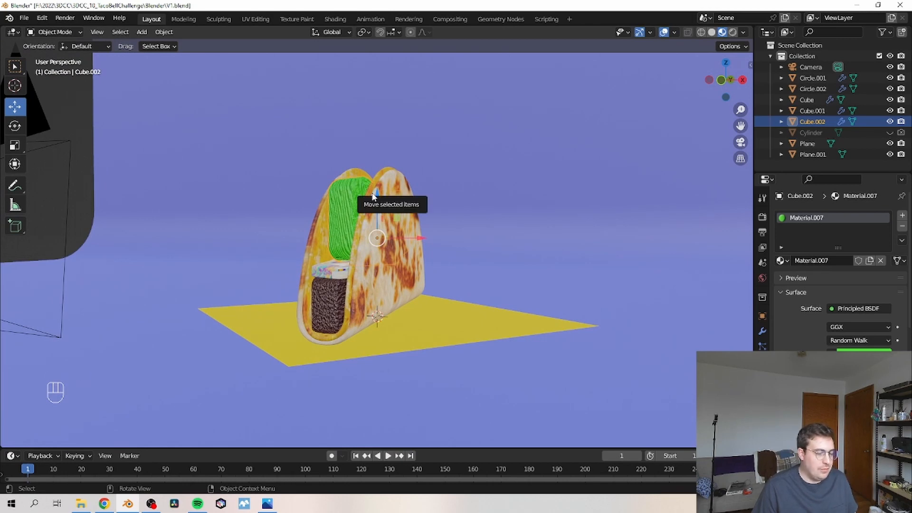
pyautogui.scroll(2, 376, 209)
pyautogui.moveTo(378, 213)
pyautogui.mouseDown(button='middle')
pyautogui.moveTo(403, 205)
pyautogui.moveTo(370, 222)
pyautogui.moveTo(394, 212)
pyautogui.moveTo(442, 220)
pyautogui.moveTo(365, 218)
pyautogui.mouseUp(button='middle')
pyautogui.scroll(-1, 423, 214)
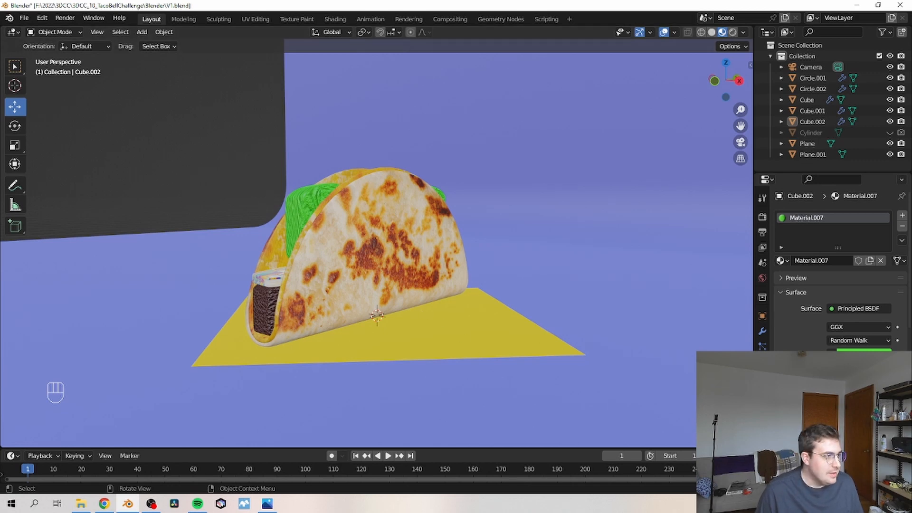
pyautogui.moveTo(0, 56); pyautogui.dragTo(0, 56)
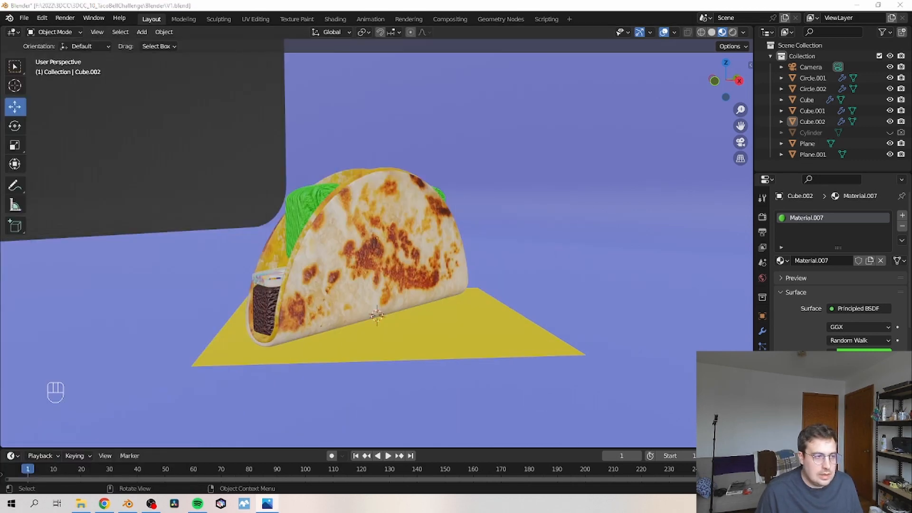
# Add a cube, shrink it into a thin strip with an orange material, and place it on top of the lettuce.
pyautogui.click(345, 188)
pyautogui.hotkey('shift', 'a')
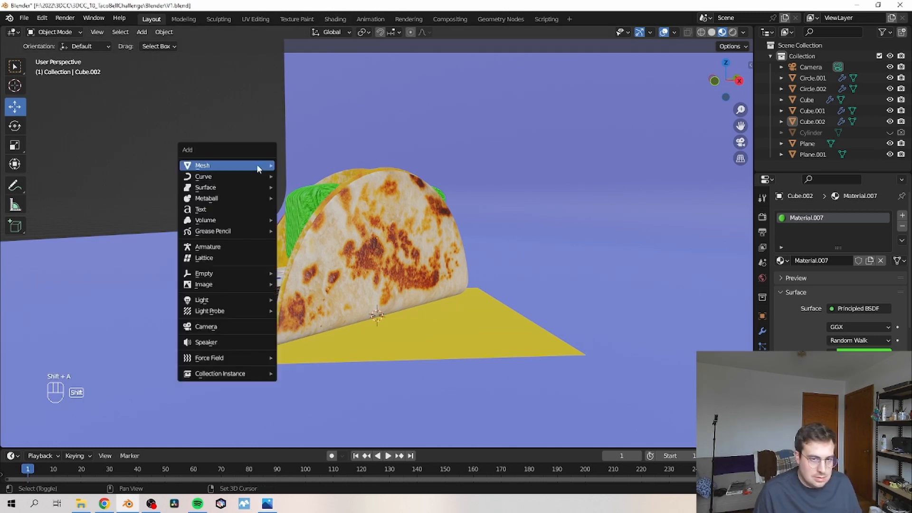
pyautogui.moveTo(255, 165)
pyautogui.click(307, 176)
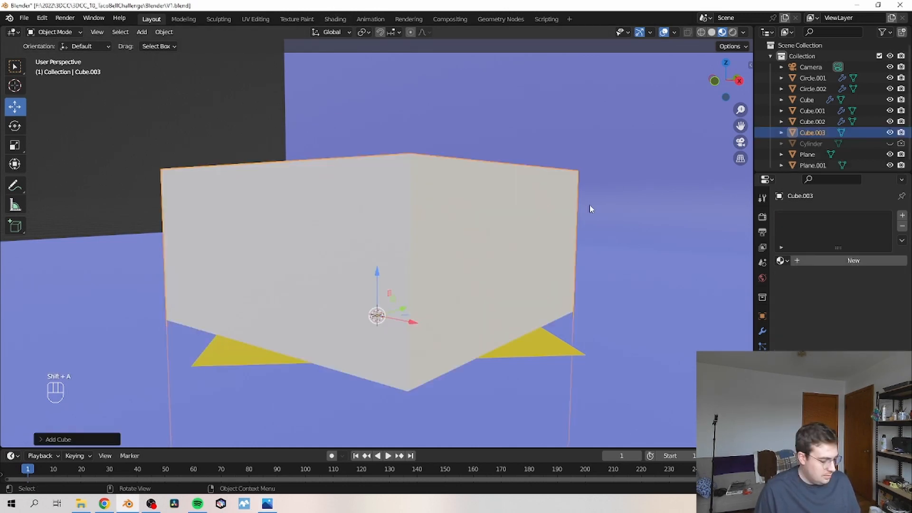
pyautogui.press('s')
pyautogui.click(394, 151)
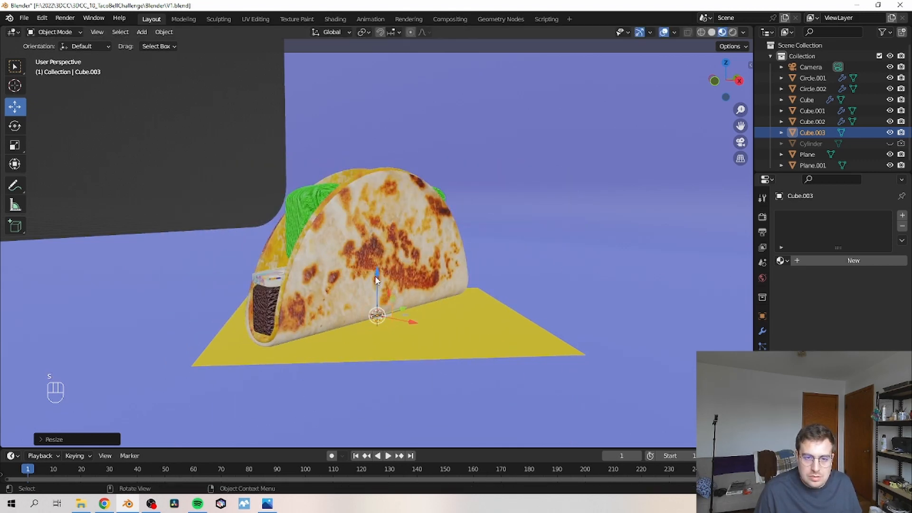
pyautogui.press('KP_7')
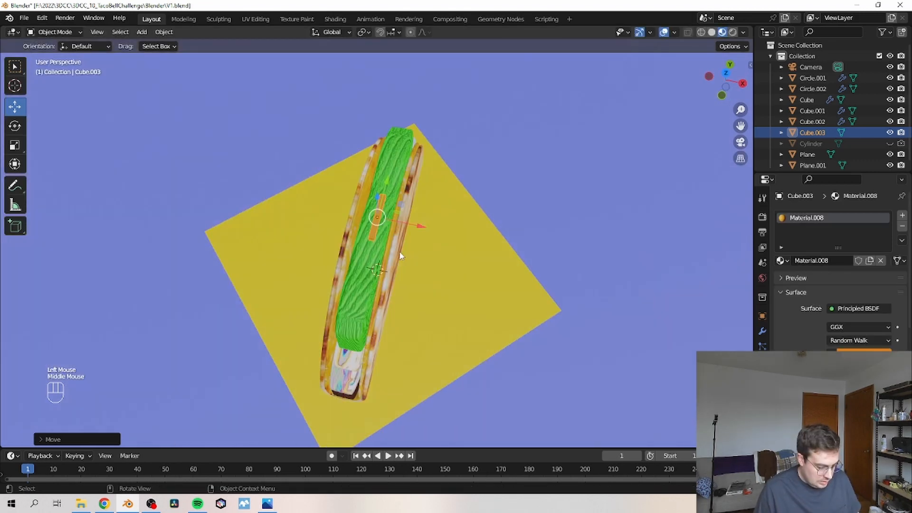
# Rotate the orange strip slightly in top view and duplicate it twice in the negative Y direction along the lettuce.
pyautogui.press('KP_7')
pyautogui.press('r')
pyautogui.click(394, 220)
pyautogui.hotkey('shift', 'd')
pyautogui.press('y')
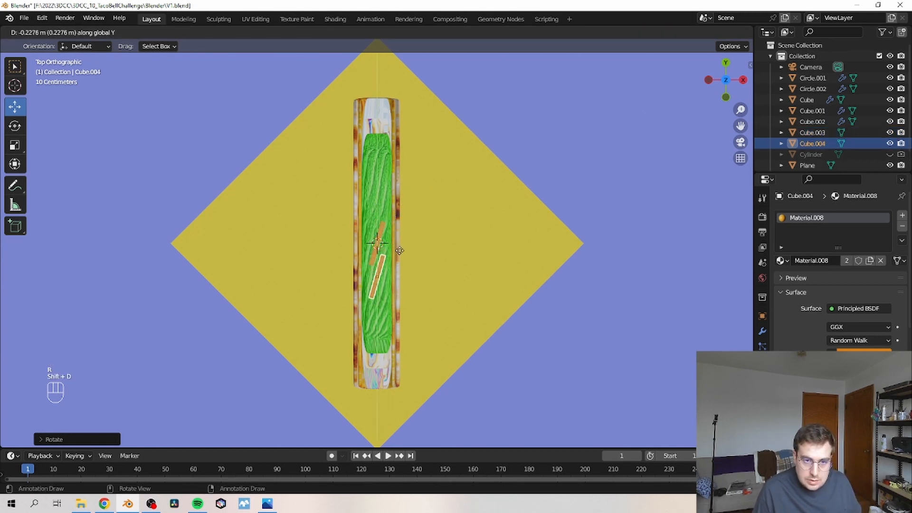
pyautogui.click(401, 260)
pyautogui.hotkey('shift', 'd')
pyautogui.press('y')
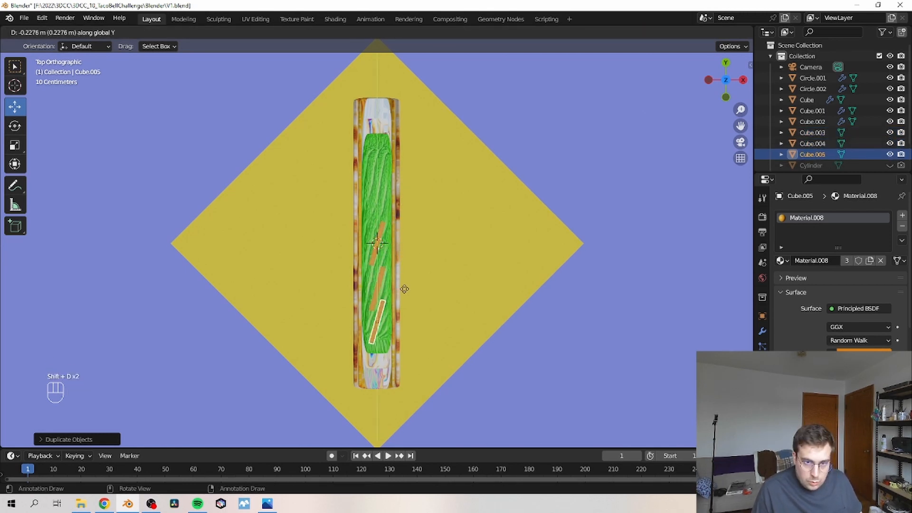
pyautogui.click(406, 293)
# Duplicate the orange strip two more times in the positive Y direction to cover the lettuce's other half.
pyautogui.hotkey('shift', 'd')
pyautogui.press('y')
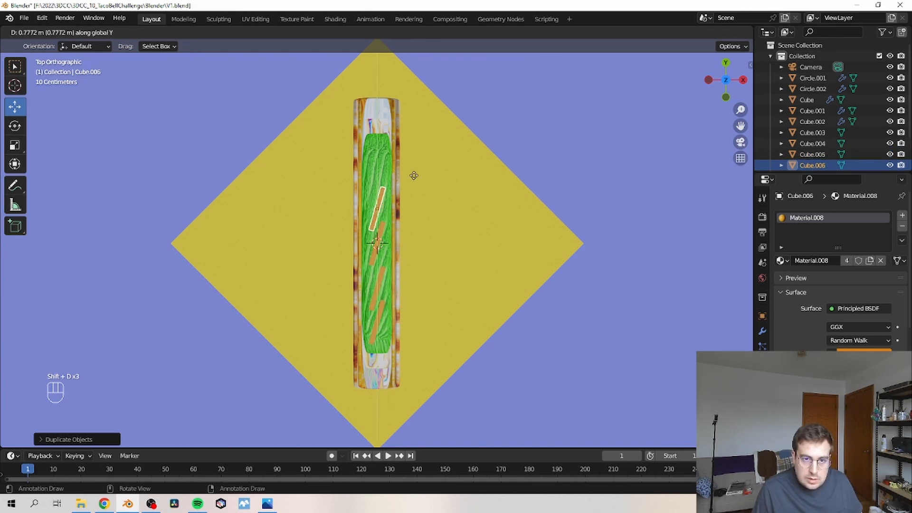
pyautogui.click(414, 177)
pyautogui.hotkey('shift', 'd')
pyautogui.press('y')
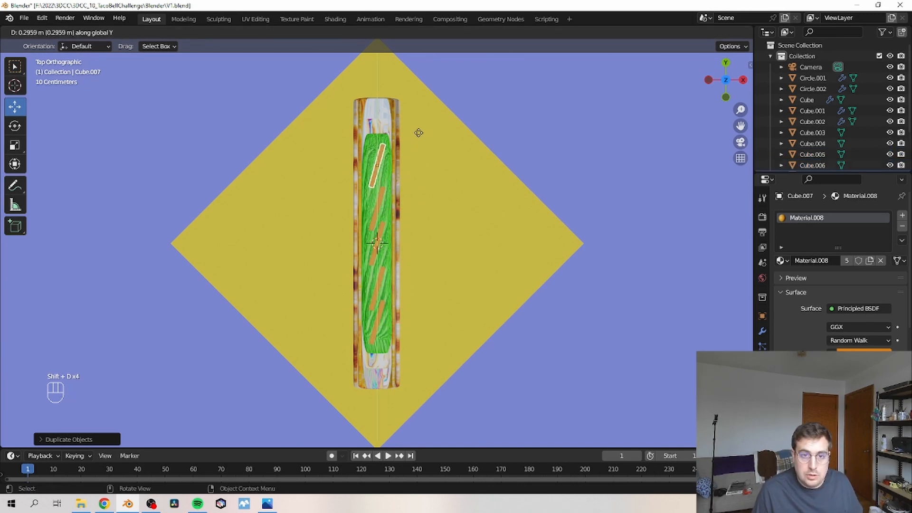
pyautogui.click(418, 137)
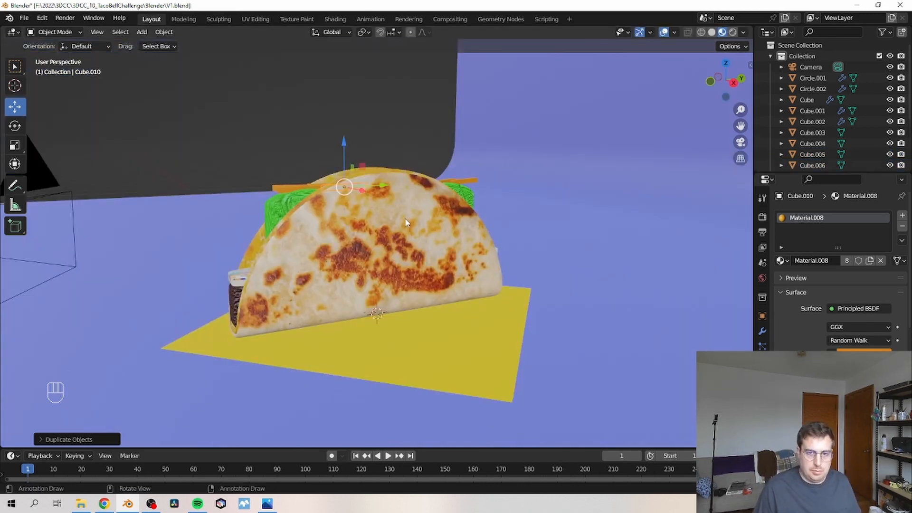
# Deselect everything and examine the cheese strips, fillings and shell of the taco up close and from all sides.
pyautogui.scroll(-2, 431, 232)
pyautogui.moveTo(431, 233); pyautogui.dragTo(165, 280, button='middle')
pyautogui.hotkey('alt', 'a')
pyautogui.scroll(2, 419, 281)
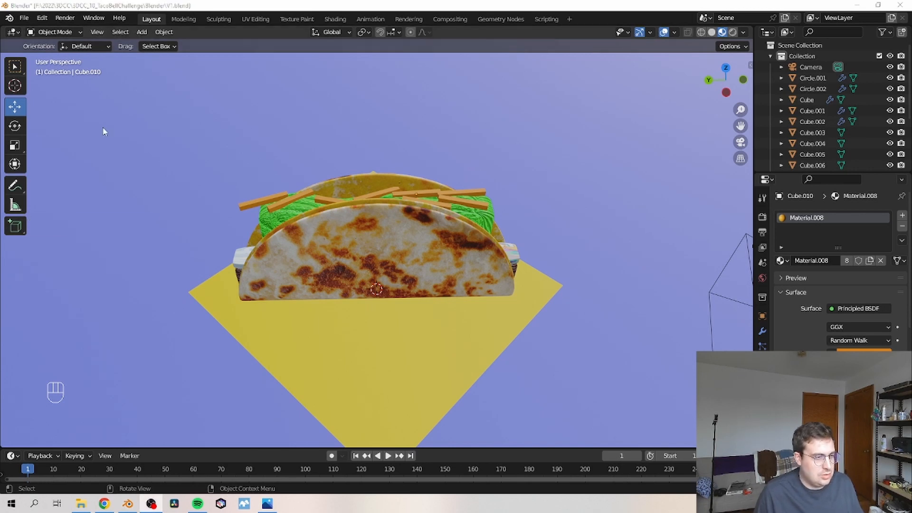
pyautogui.scroll(-2, 451, 176)
pyautogui.scroll(2, 436, 201)
pyautogui.moveTo(435, 202); pyautogui.dragTo(496, 175, button='middle')
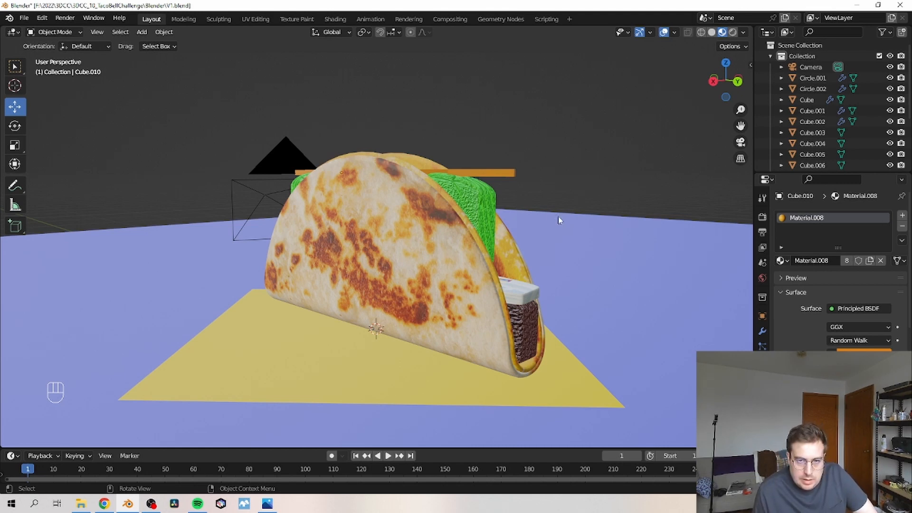
pyautogui.scroll(2, 562, 217)
pyautogui.scroll(-1, 564, 217)
pyautogui.moveTo(563, 216); pyautogui.dragTo(474, 265, button='middle')
pyautogui.scroll(-1, 485, 216)
pyautogui.scroll(1, 485, 216)
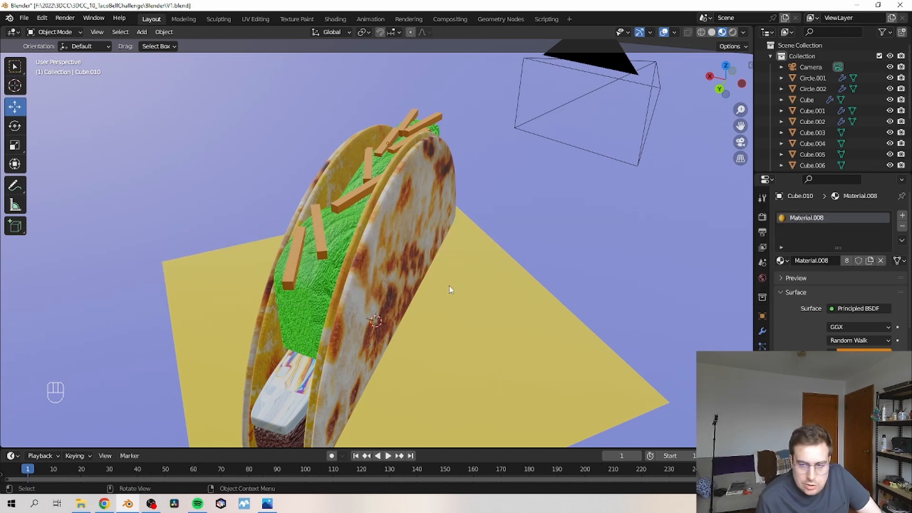
pyautogui.scroll(-2, 450, 293)
pyautogui.scroll(2, 451, 294)
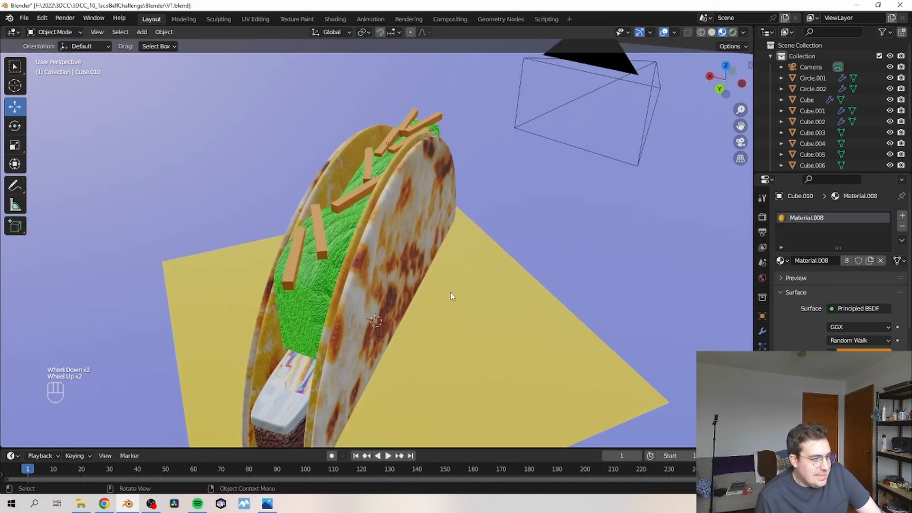
pyautogui.scroll(-2, 446, 284)
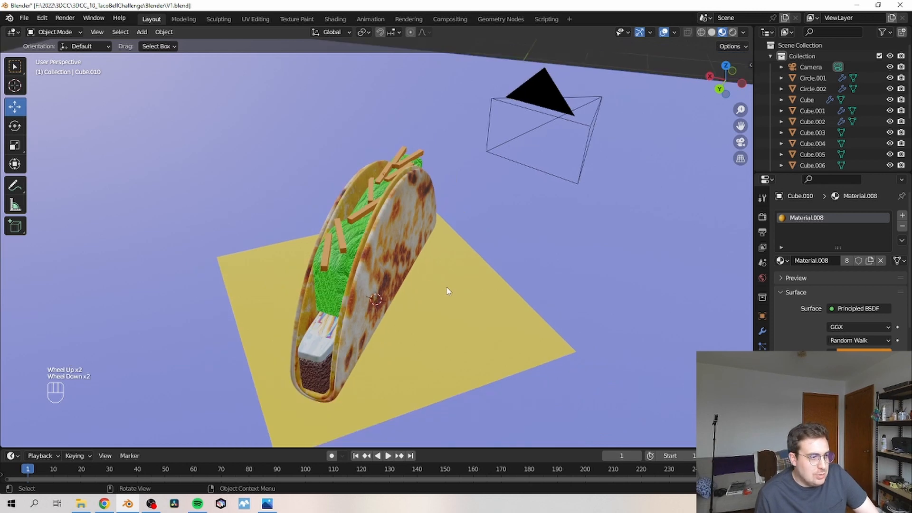
pyautogui.scroll(2, 452, 291)
pyautogui.moveTo(452, 295); pyautogui.dragTo(431, 280, button='middle')
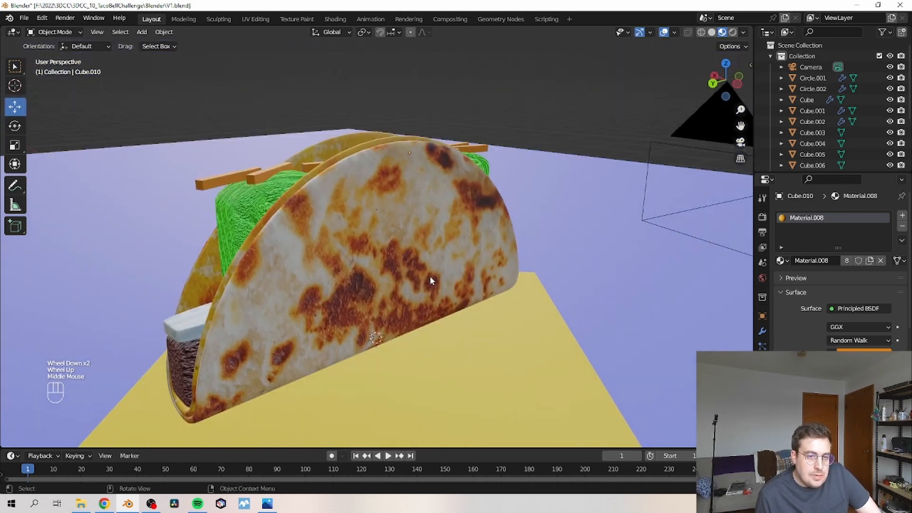